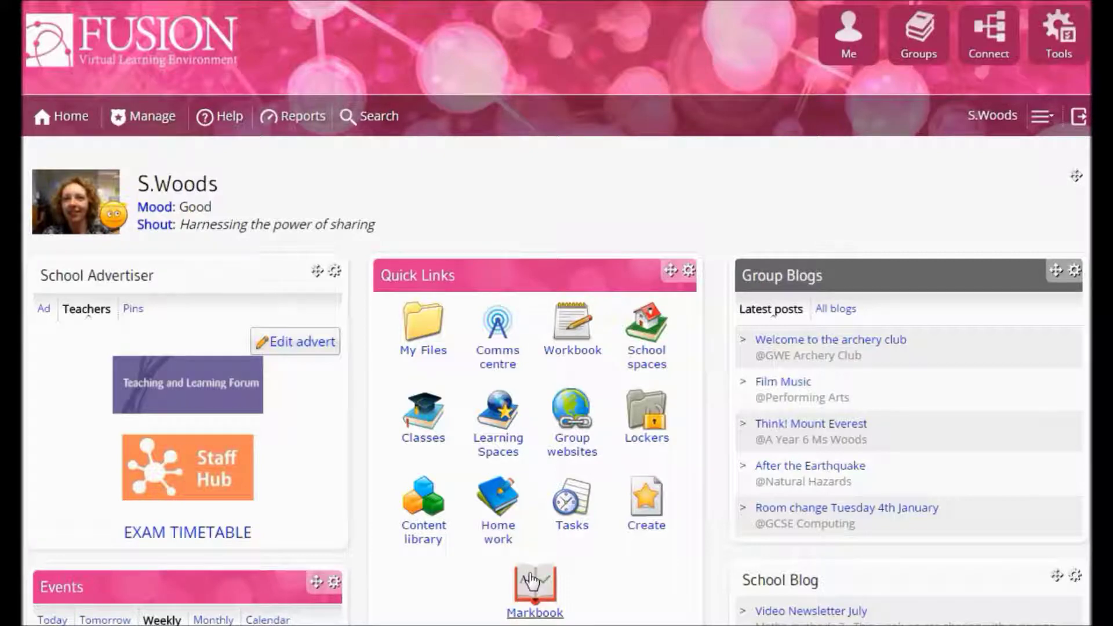
# Open the markbook and load it for the Science 2b group with Science as the subject
pyautogui.click(531, 579)
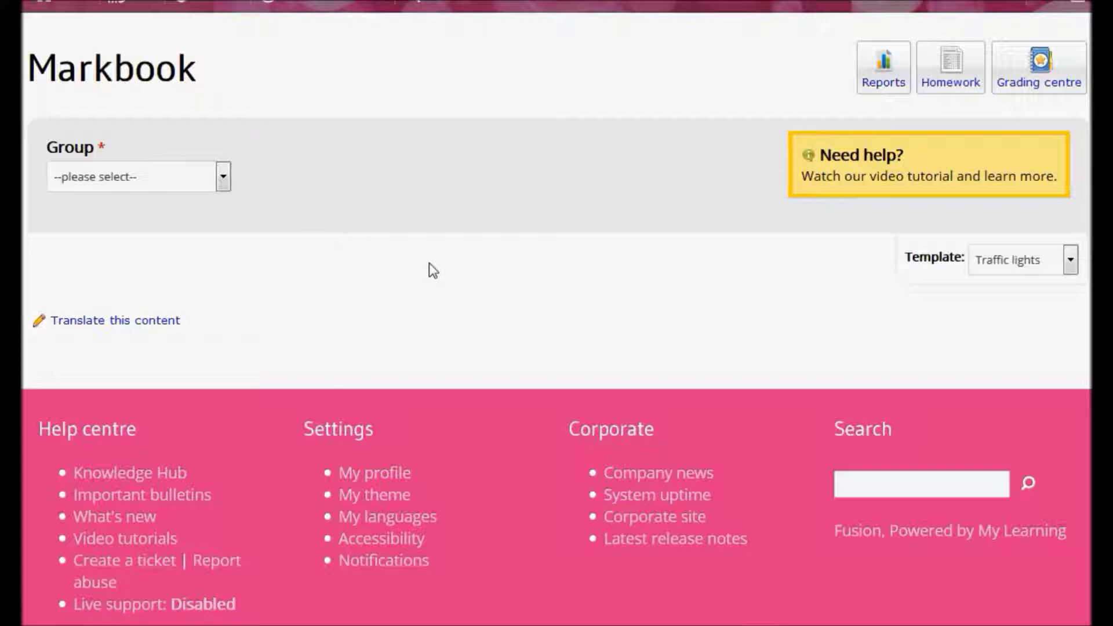
pyautogui.scroll(-1, 483, 302)
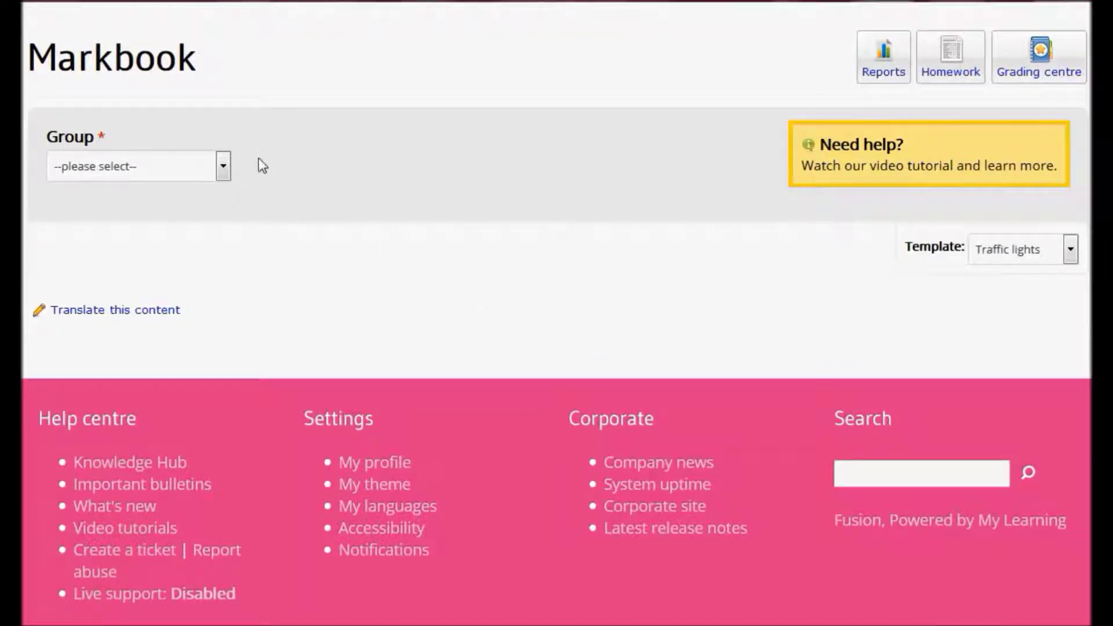
pyautogui.click(229, 170)
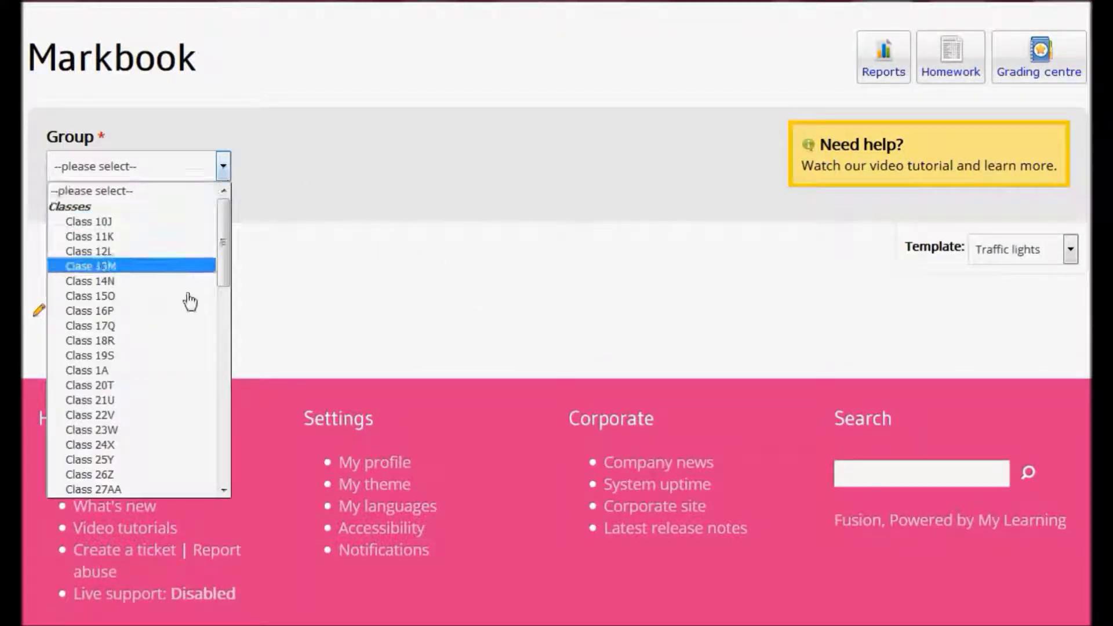
pyautogui.click(204, 371)
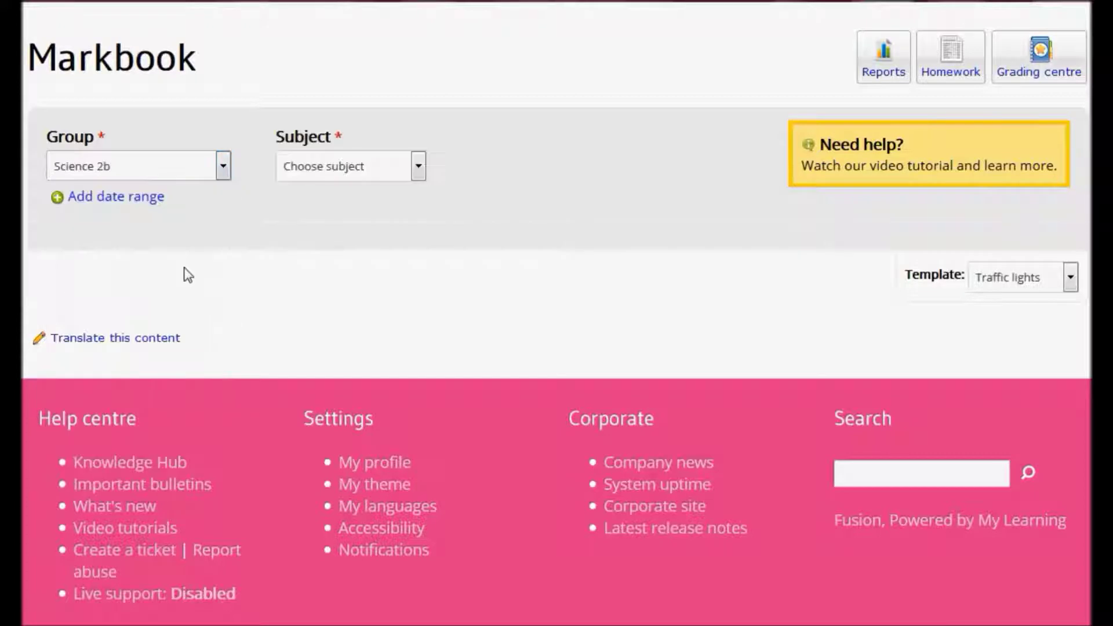
pyautogui.click(418, 168)
pyautogui.moveTo(419, 261); pyautogui.dragTo(430, 386)
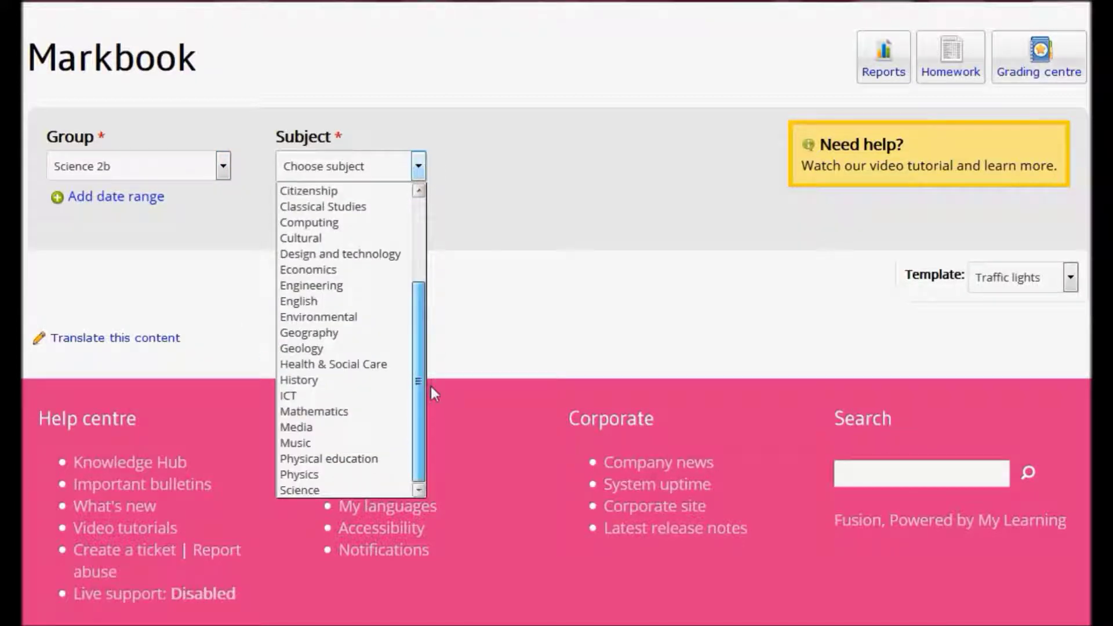
pyautogui.click(319, 490)
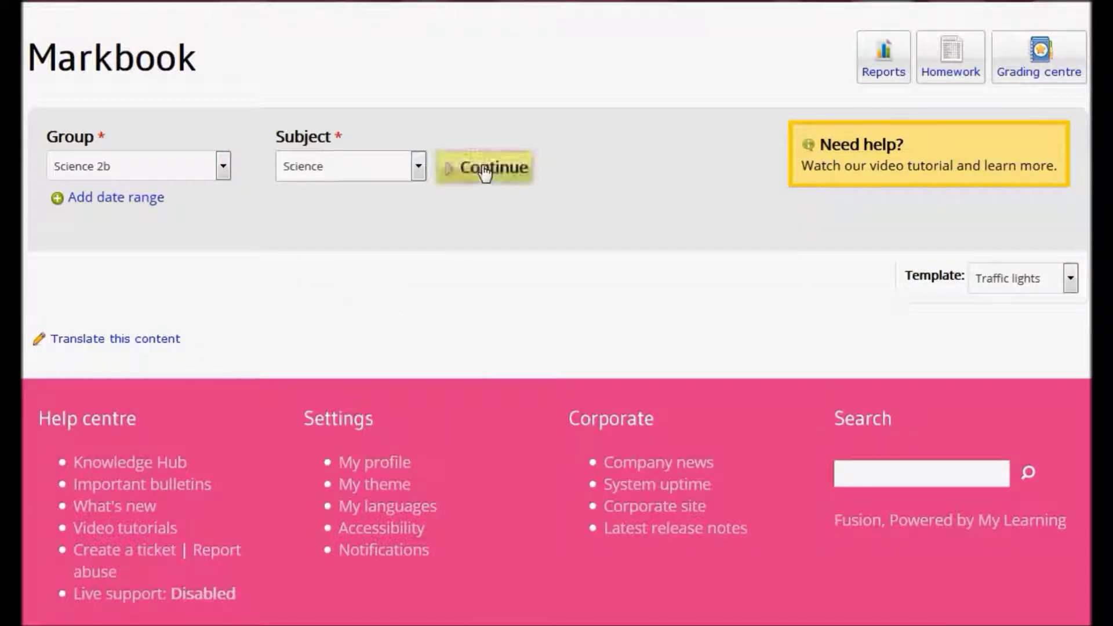
pyautogui.click(485, 170)
# Review the Genetic inheritance and Titration grades, then start a new manual grade
pyautogui.scroll(-1, 609, 229)
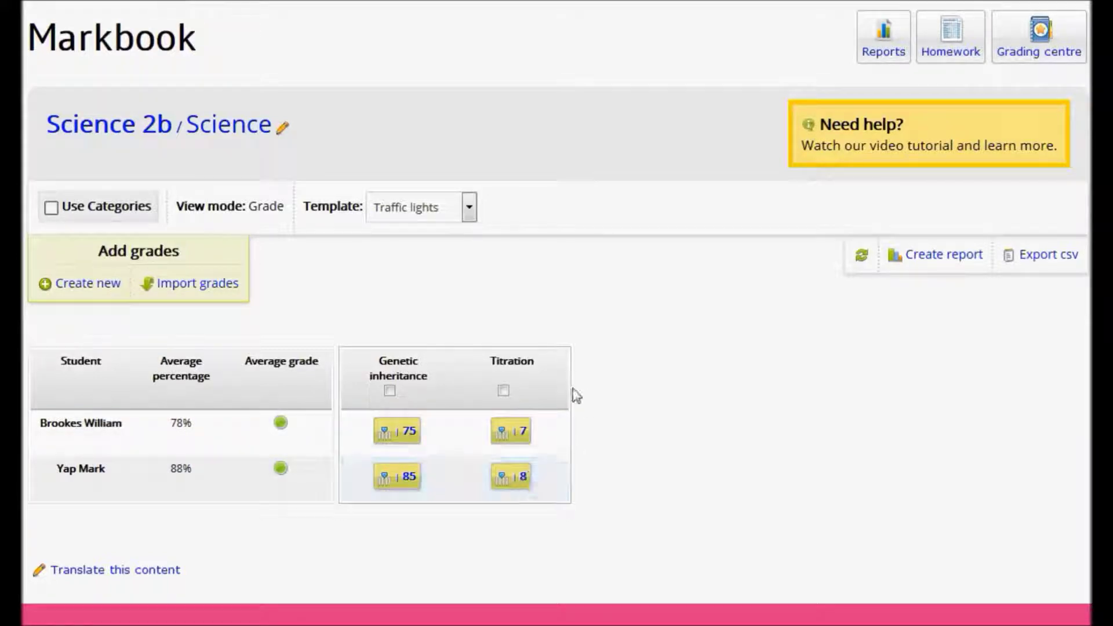
pyautogui.moveTo(393, 372)
pyautogui.click(79, 286)
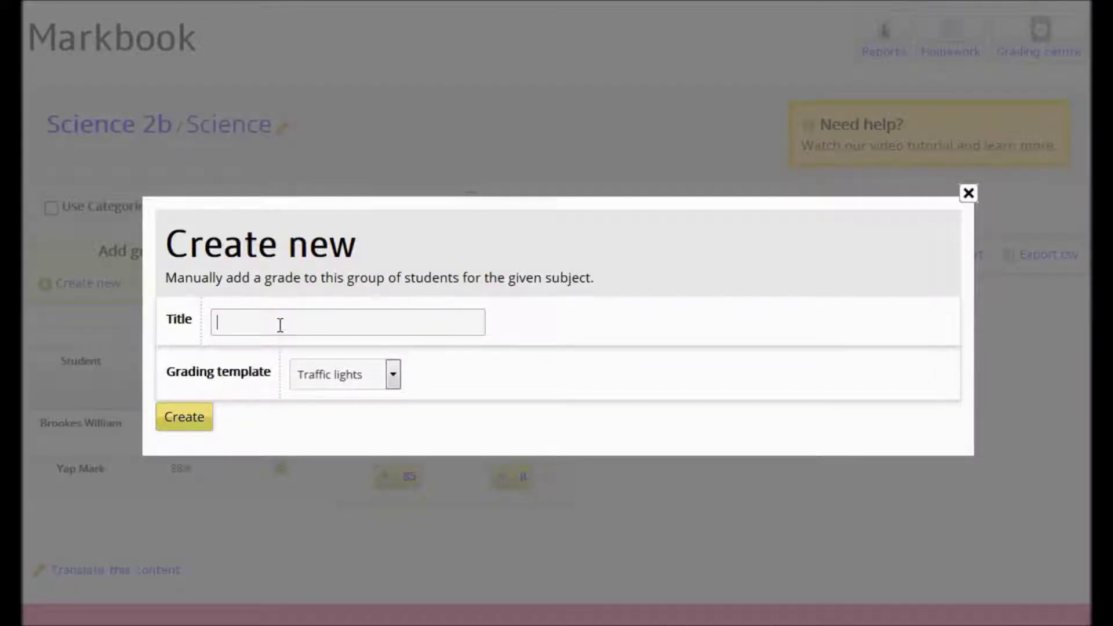
# Create a 'Science Exam 1' grade column using the 1,2,3,4,5,6,7,8,9 template
pyautogui.write('Science Exam 1')
pyautogui.click(392, 375)
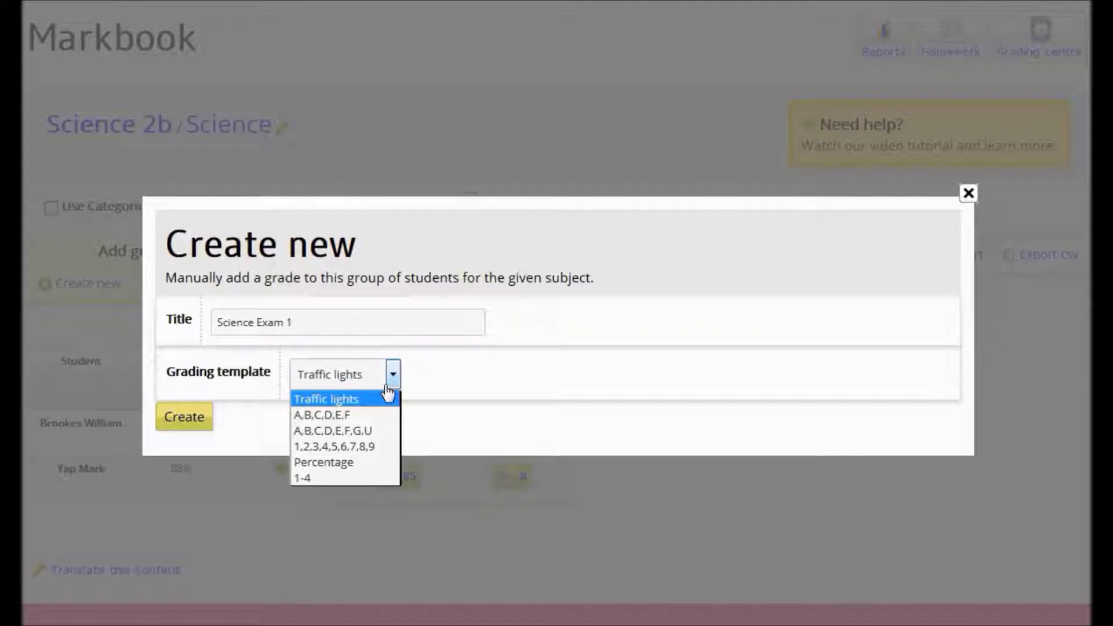
pyautogui.click(374, 447)
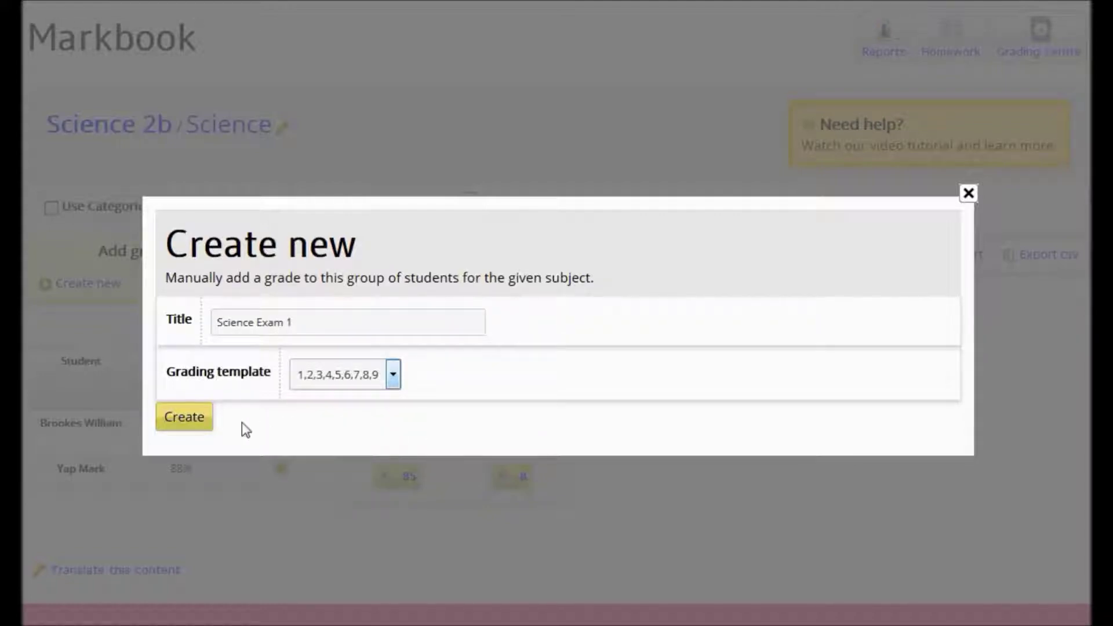
pyautogui.click(186, 420)
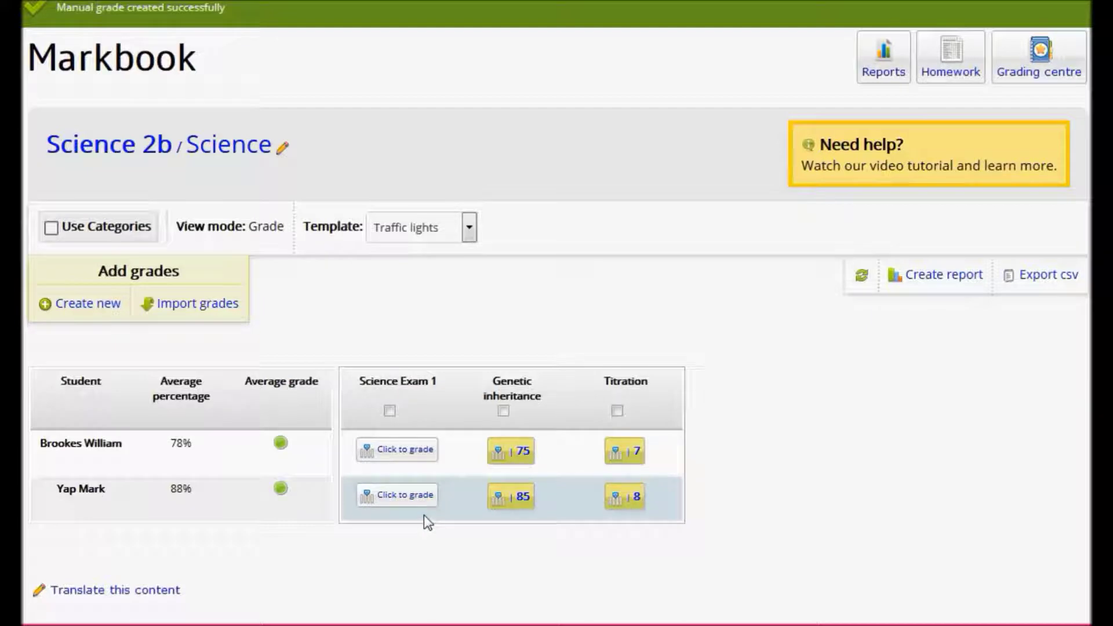
# Grade Science Exam 1 as 7 for the first student and 8 for the second
pyautogui.click(419, 452)
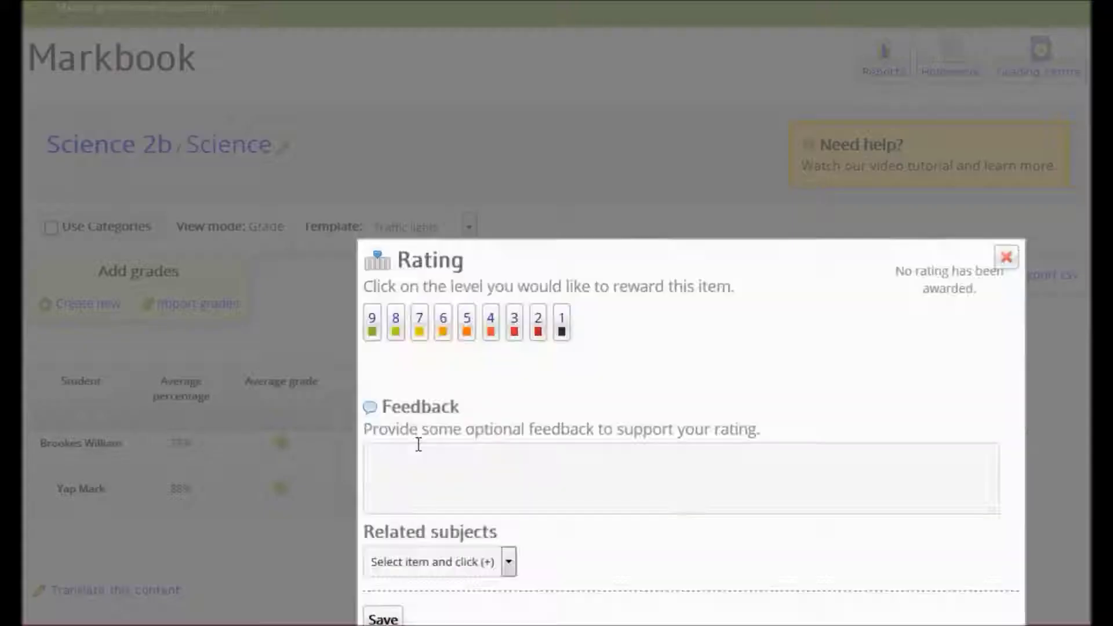
pyautogui.click(423, 328)
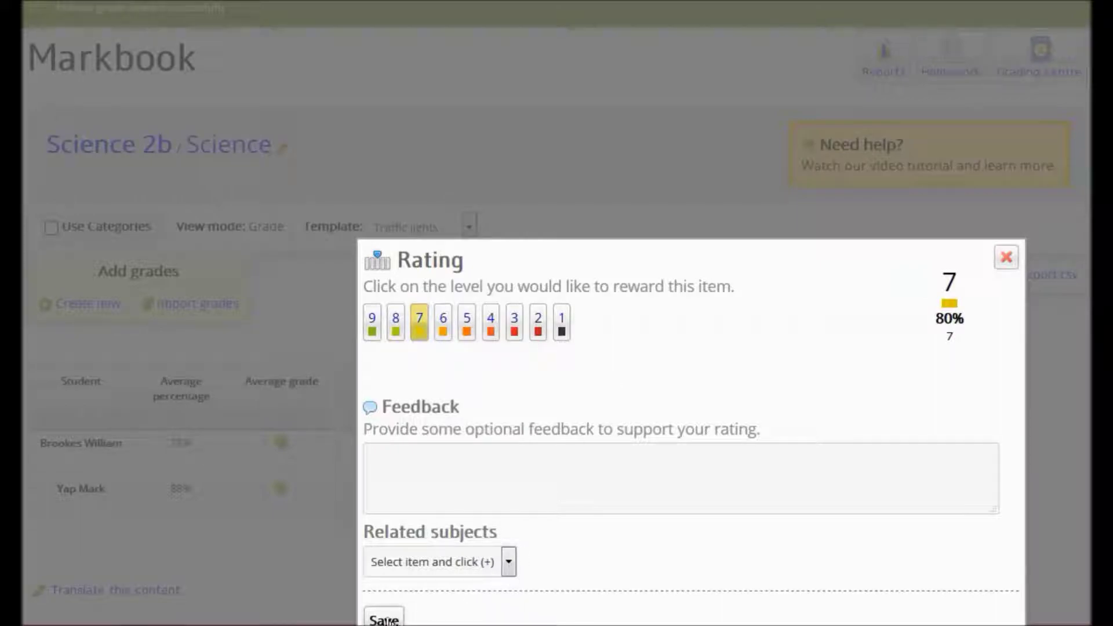
pyautogui.click(384, 619)
pyautogui.click(406, 492)
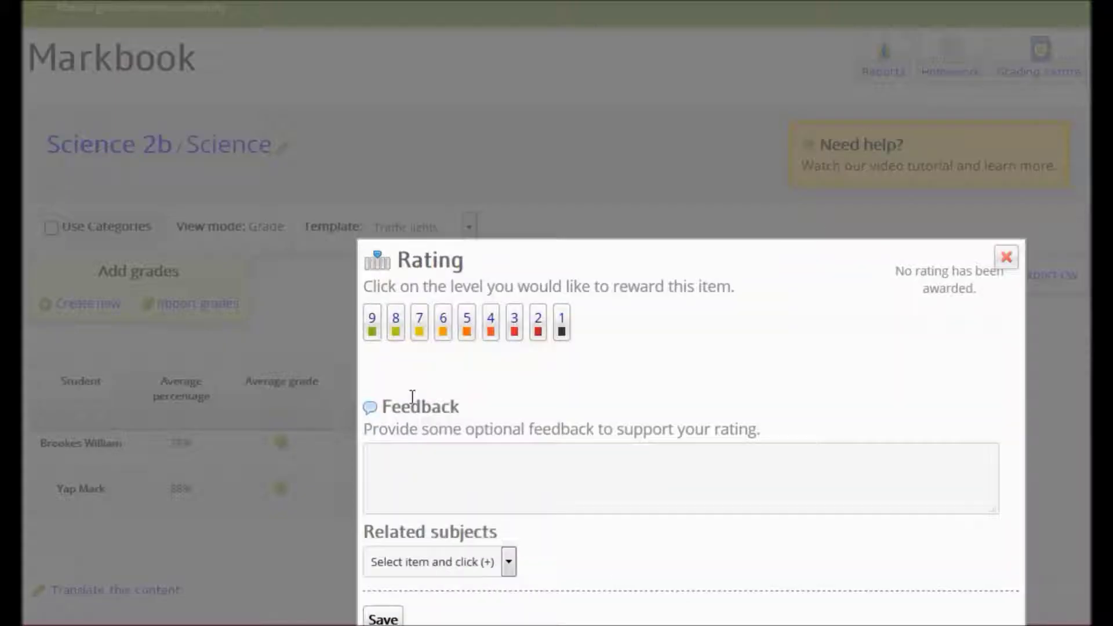
pyautogui.click(397, 329)
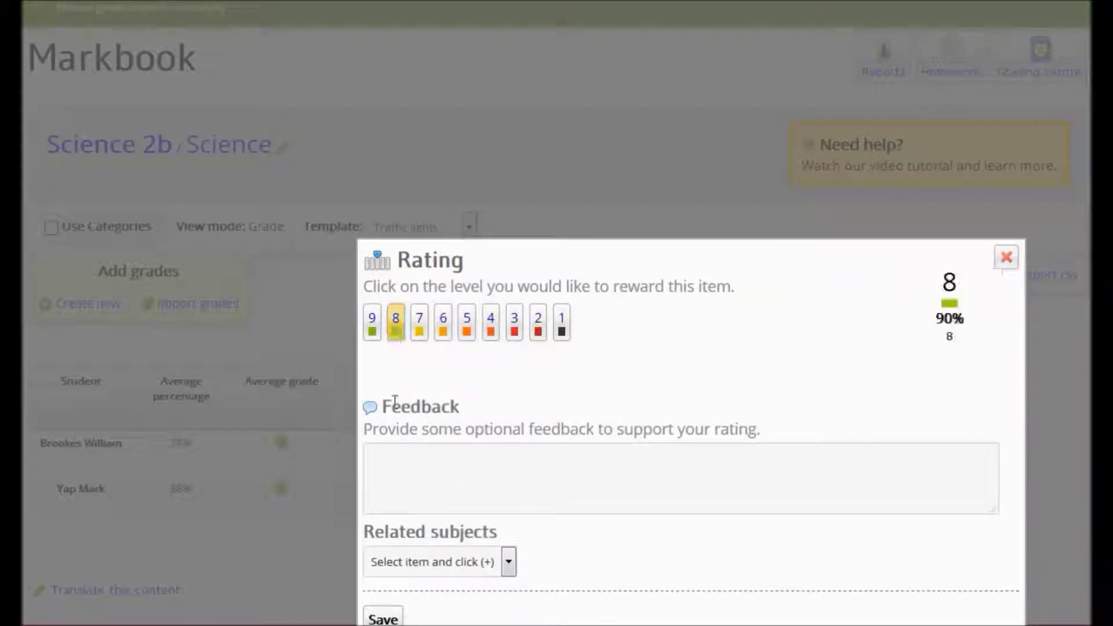
pyautogui.click(393, 610)
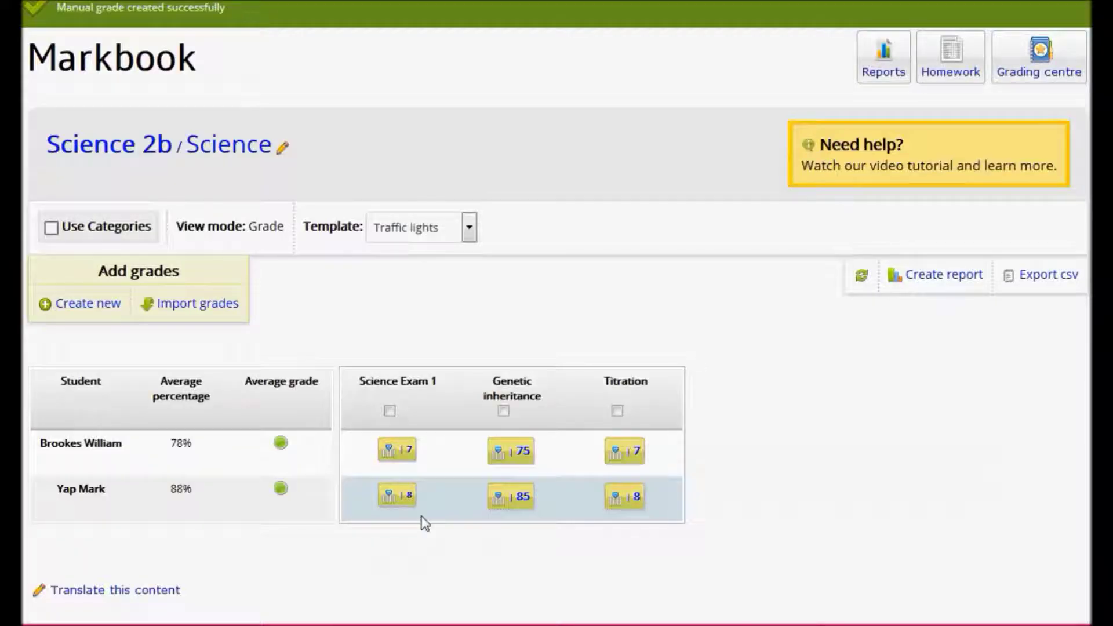
# Change the second student's Science Exam 1 grade from 8 to 9
pyautogui.click(402, 497)
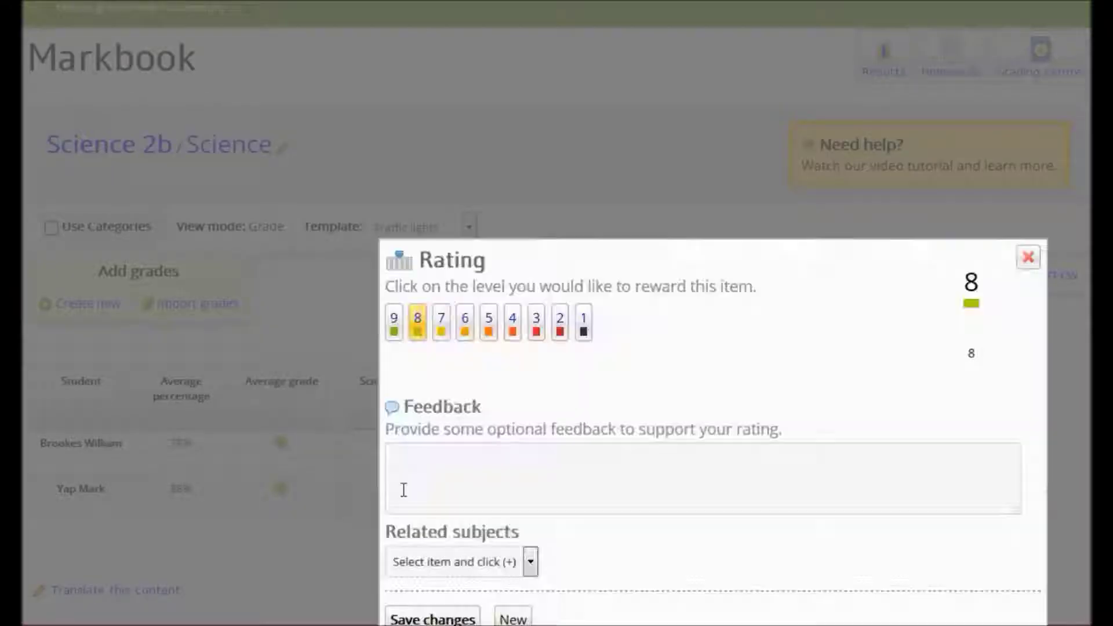
pyautogui.click(398, 328)
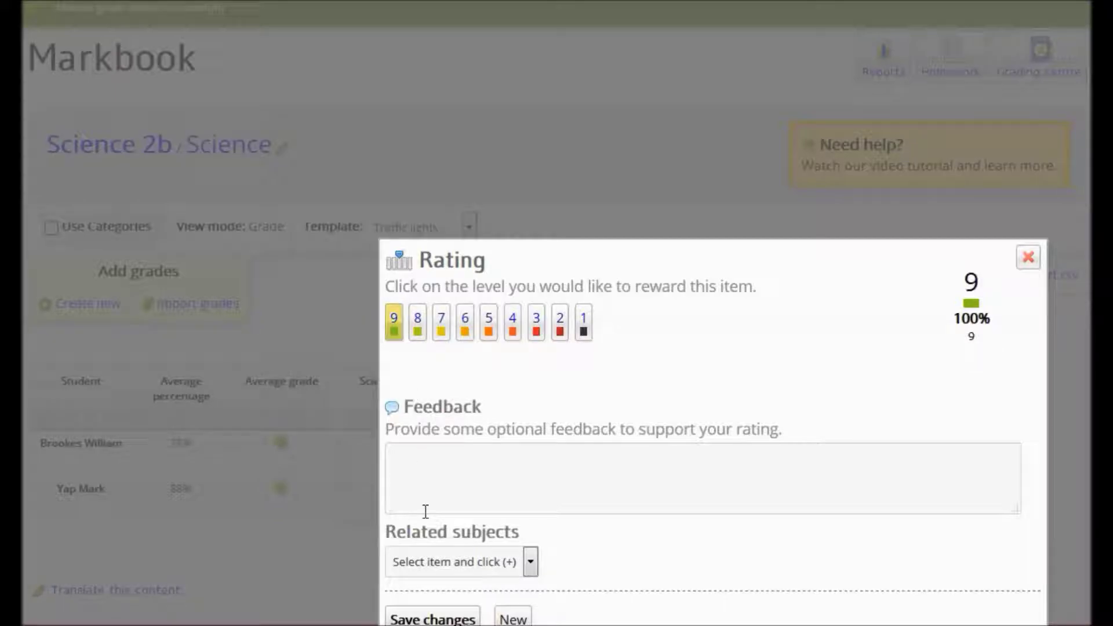
pyautogui.click(439, 617)
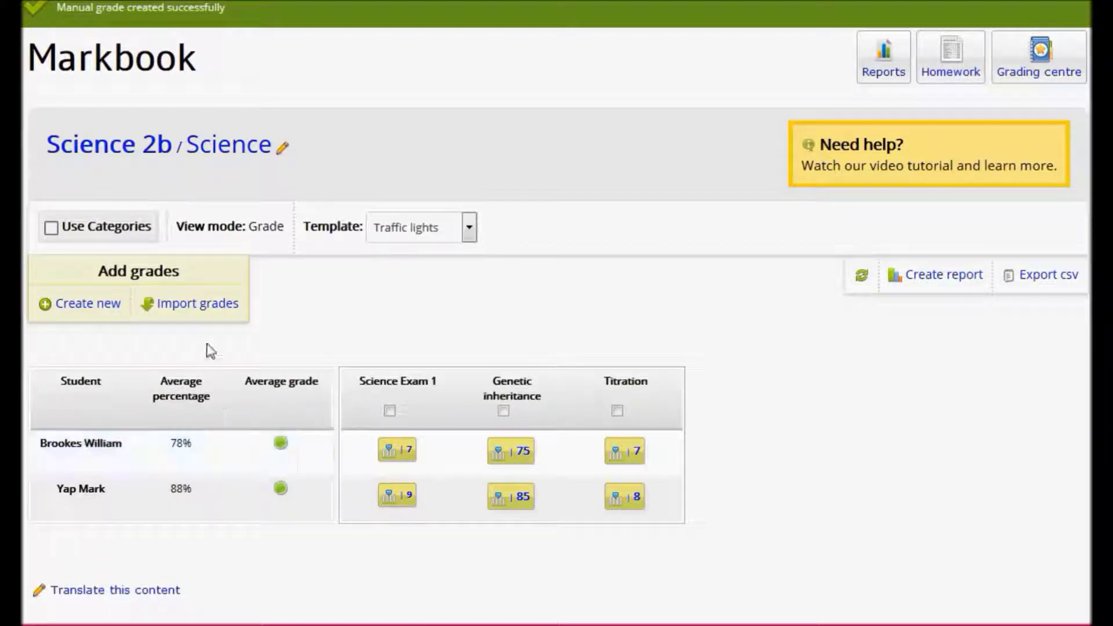
# Import the Plant cells questions homework grades as a new markbook column
pyautogui.click(193, 304)
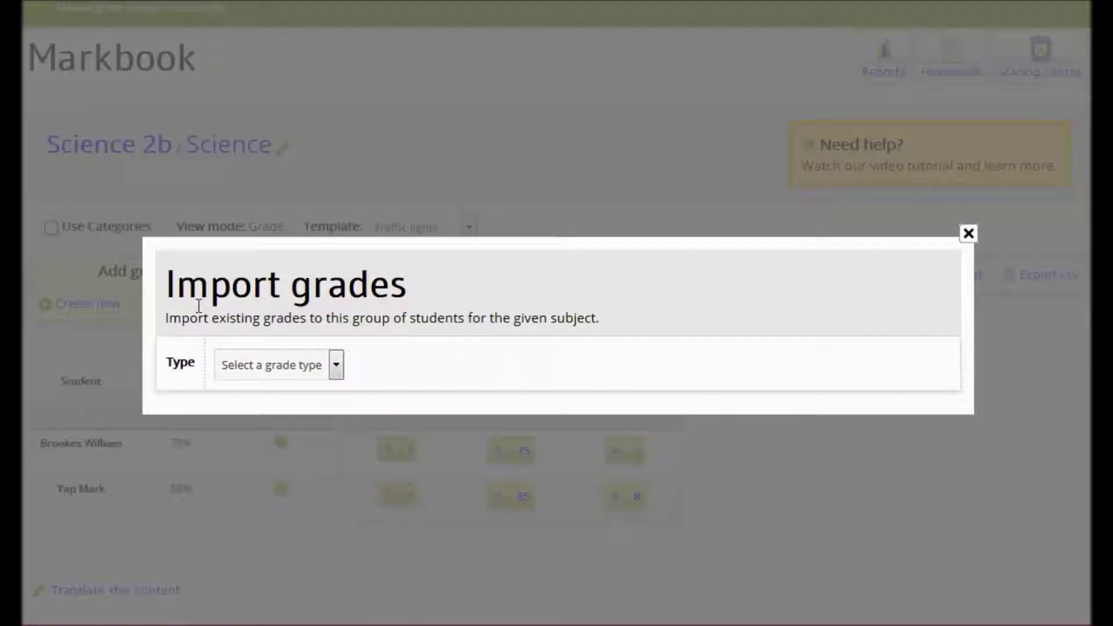
pyautogui.click(335, 365)
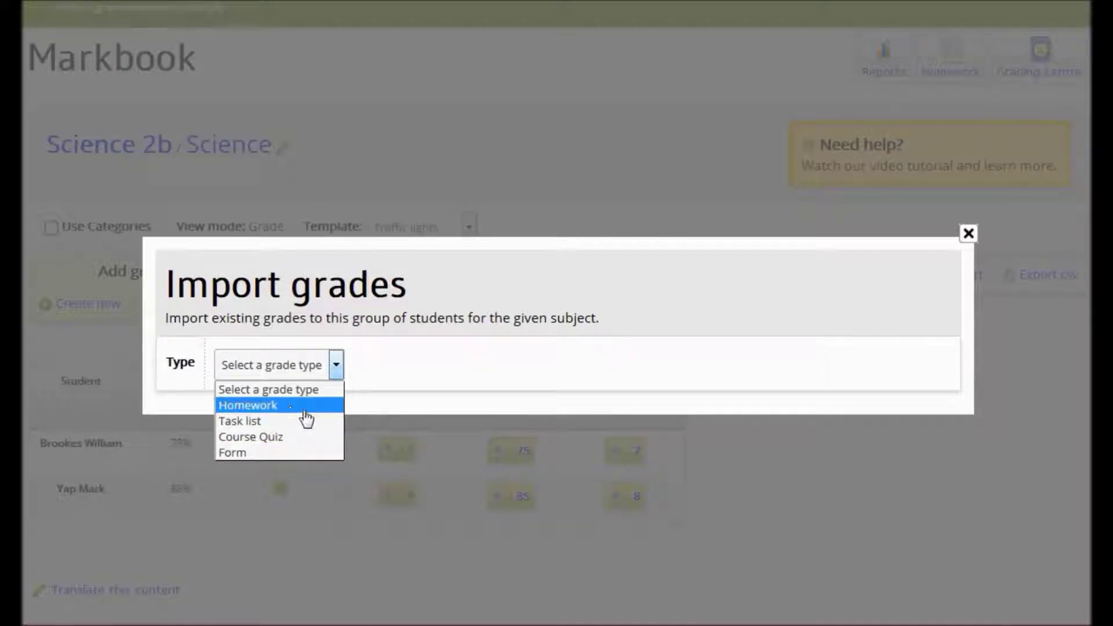
pyautogui.click(277, 409)
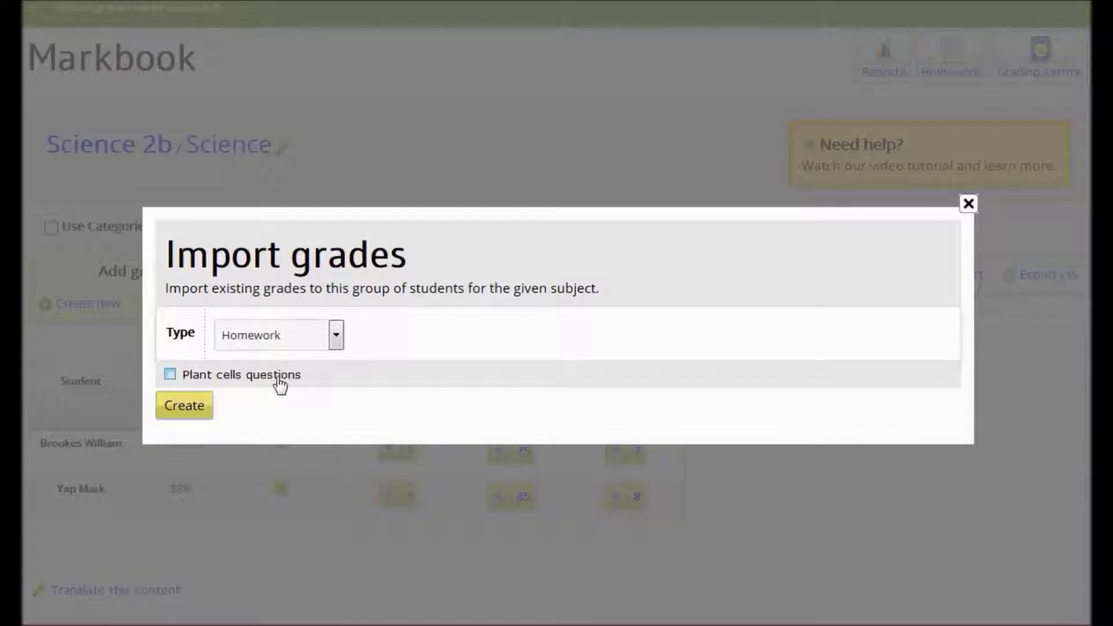
pyautogui.click(170, 375)
pyautogui.click(186, 408)
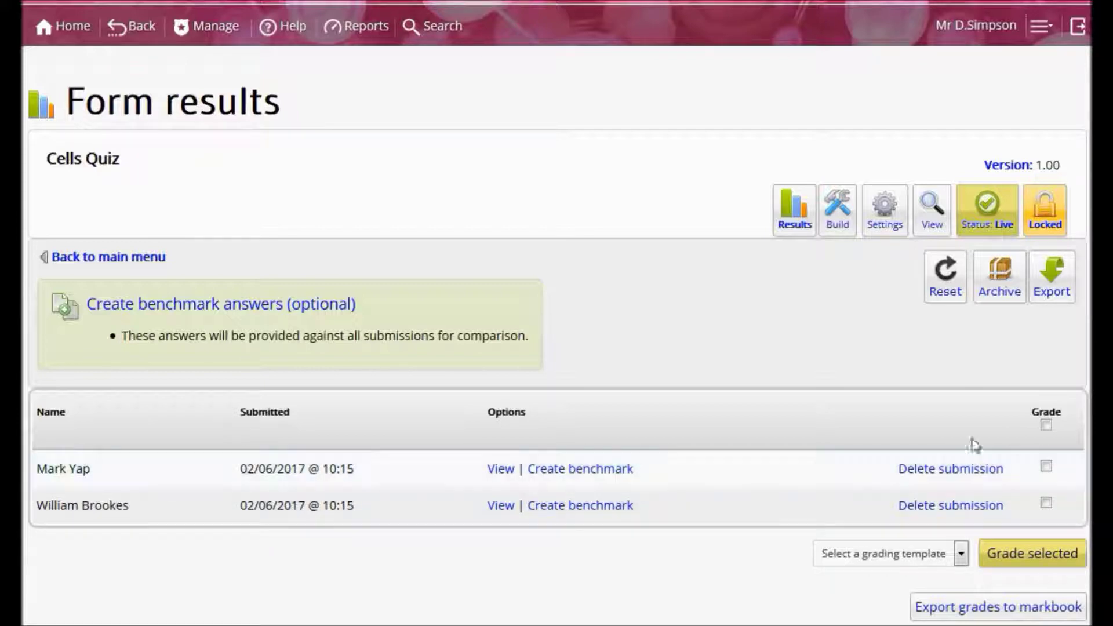
# Grade all Cells Quiz submissions on the 1–9 template, giving each a 3
pyautogui.click(1047, 428)
pyautogui.click(961, 555)
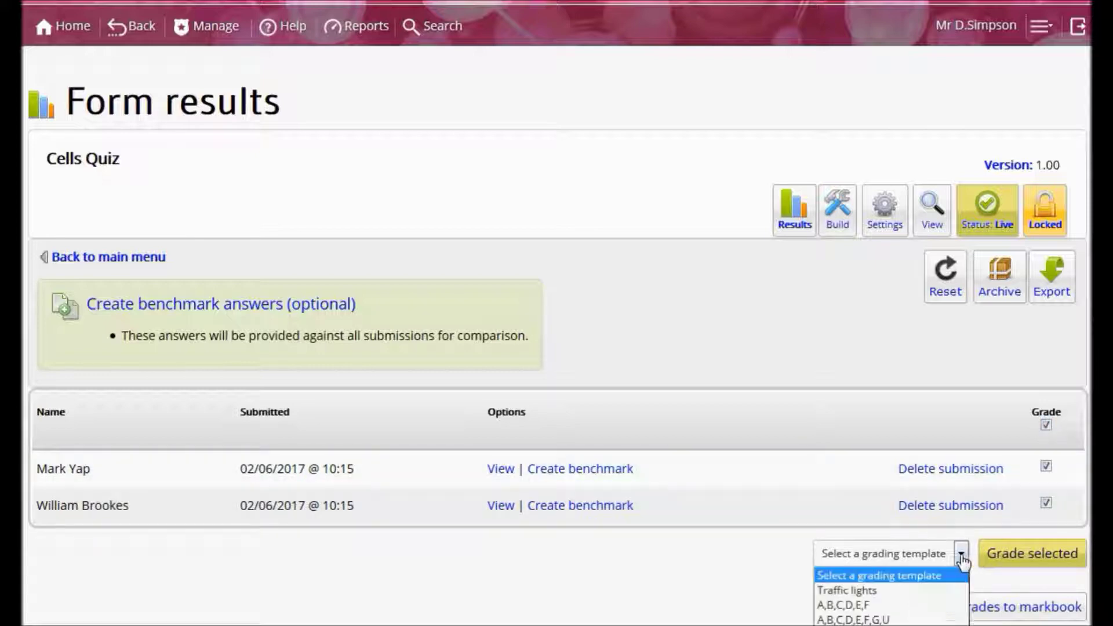
pyautogui.click(893, 624)
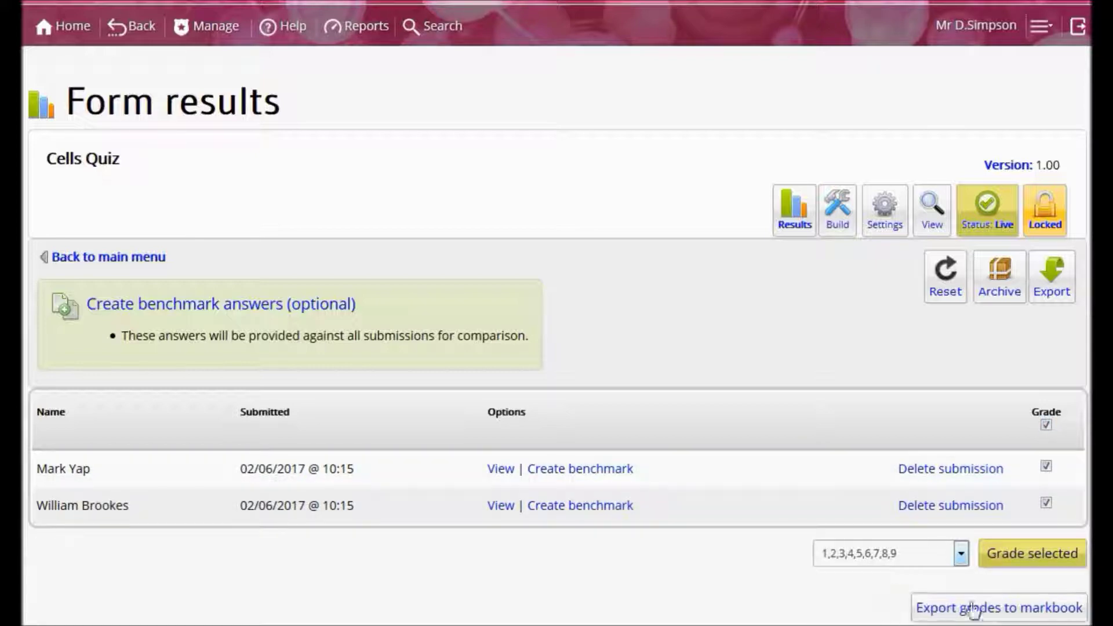
pyautogui.click(1015, 562)
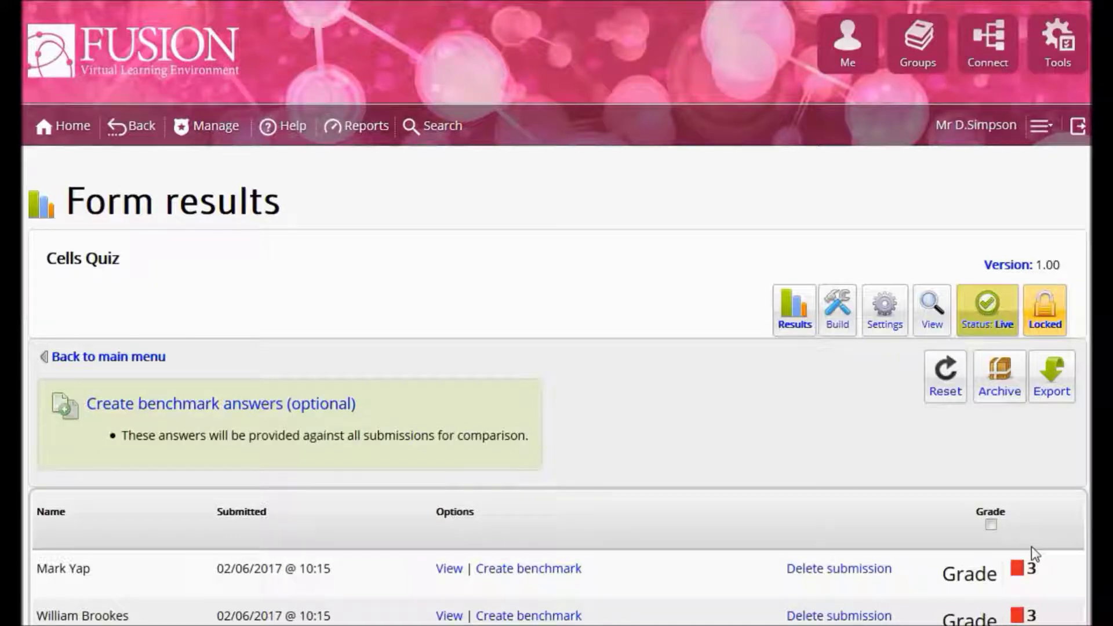
pyautogui.scroll(-5, 1031, 546)
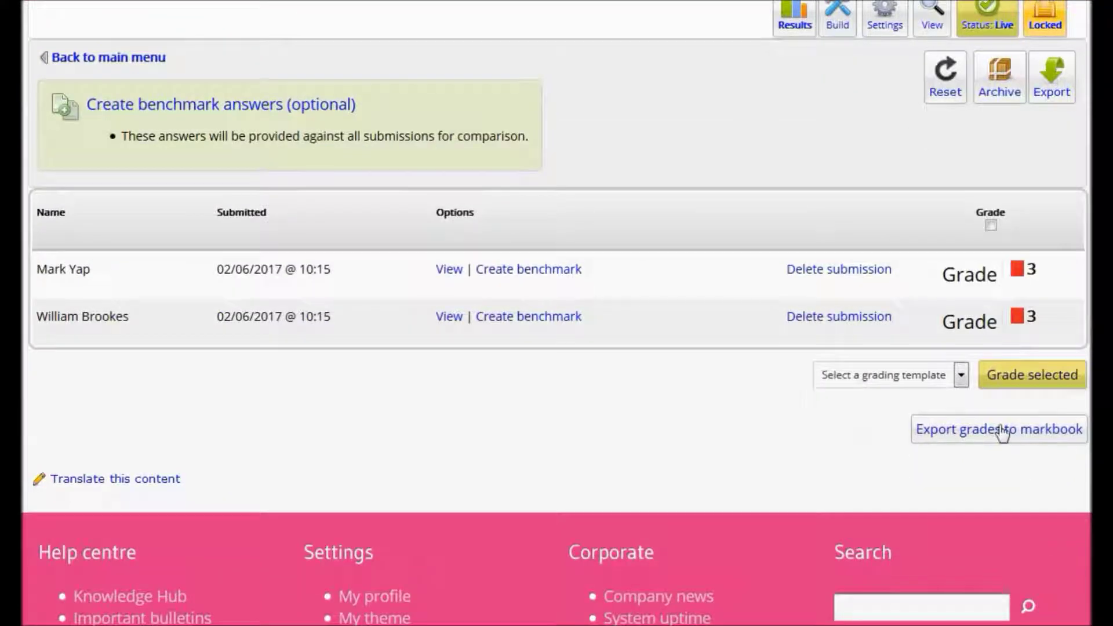
# Export the Cells Quiz grades to the Science_2b group's Science markbook
pyautogui.click(1002, 432)
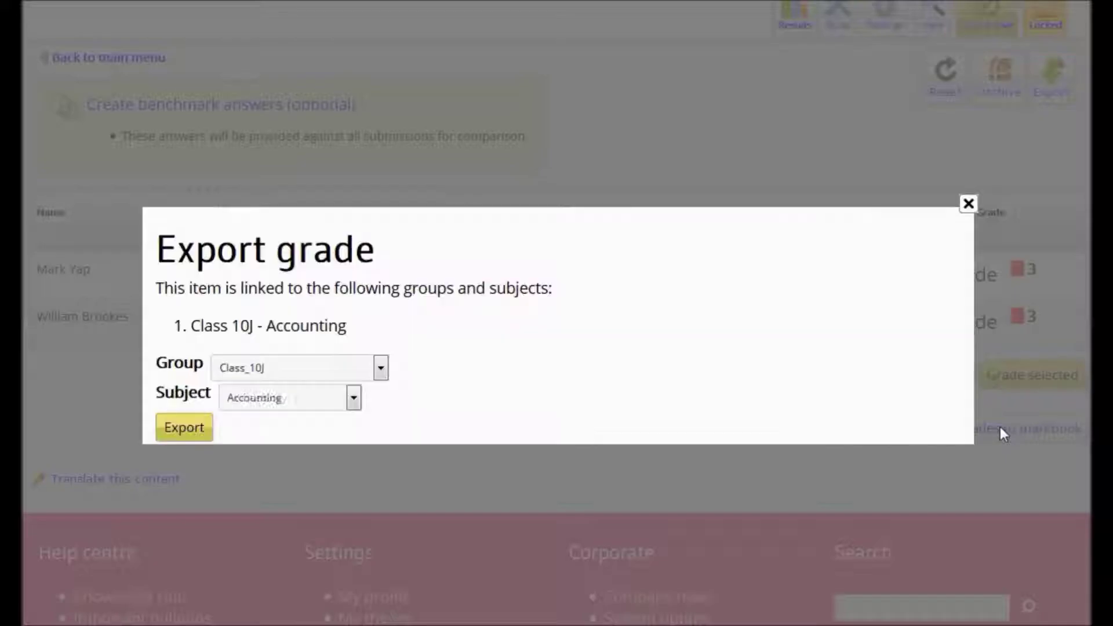
pyautogui.click(381, 368)
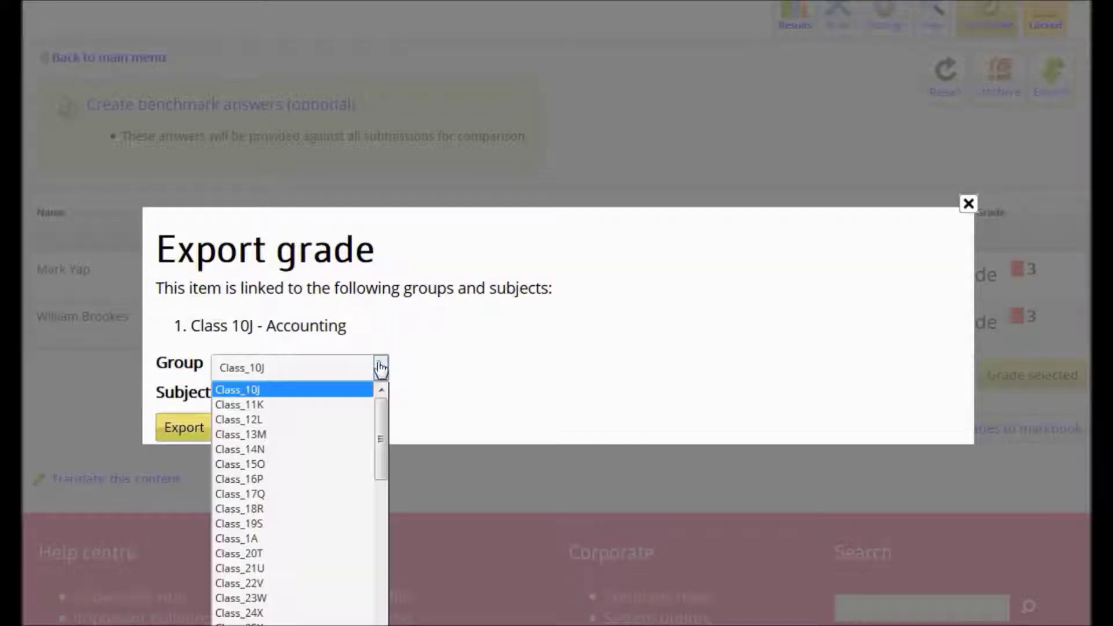
pyautogui.scroll(-10, 379, 406)
pyautogui.click(350, 429)
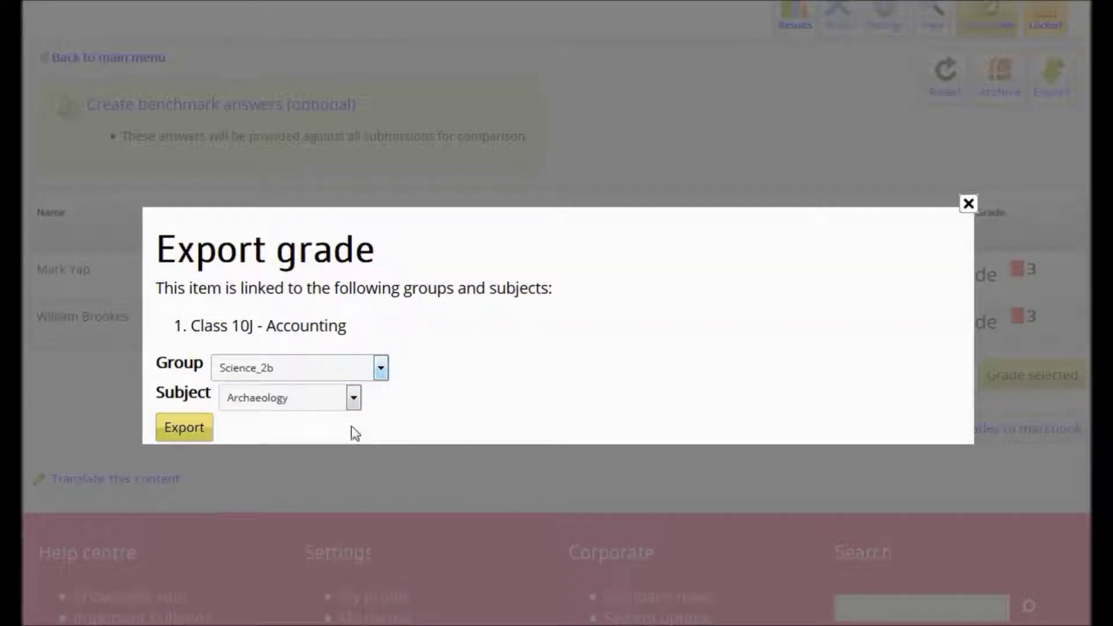
pyautogui.click(351, 397)
pyautogui.scroll(-3, 353, 451)
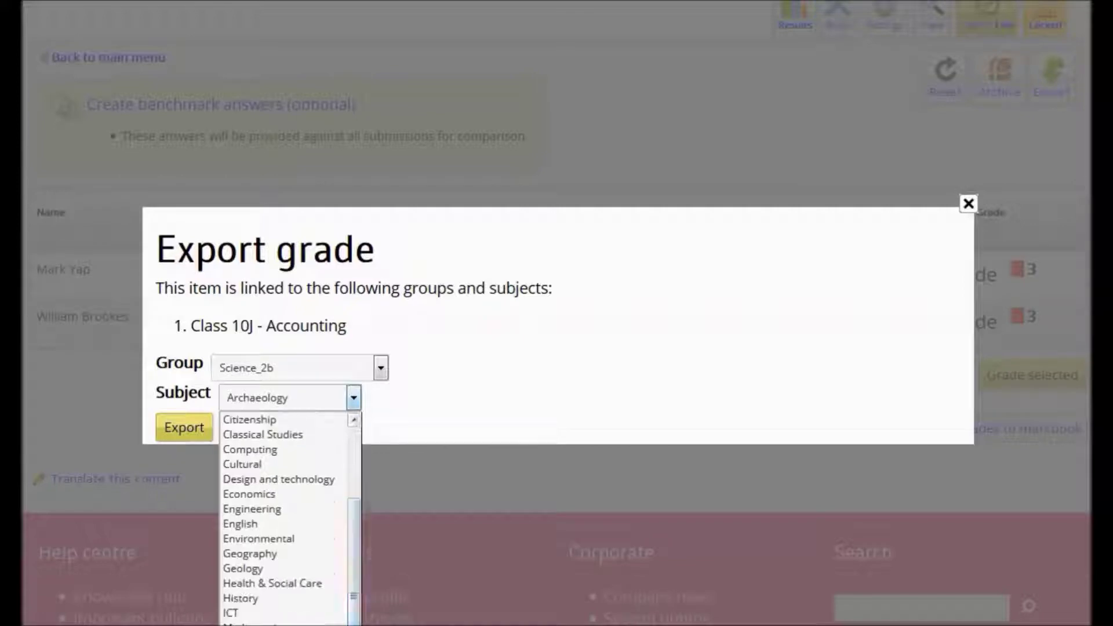
pyautogui.press('s')
pyautogui.press('Return')
pyautogui.click(192, 427)
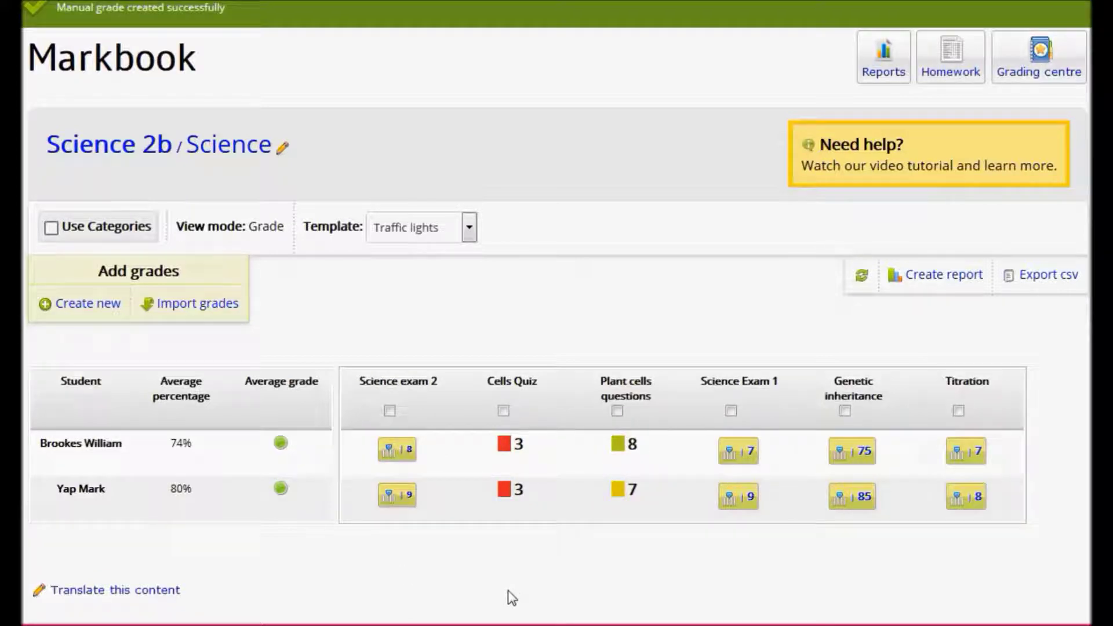
# Switch the markbook to the 1,2,3,4,5,6,7,8,9 template and generate a report preview
pyautogui.click(468, 227)
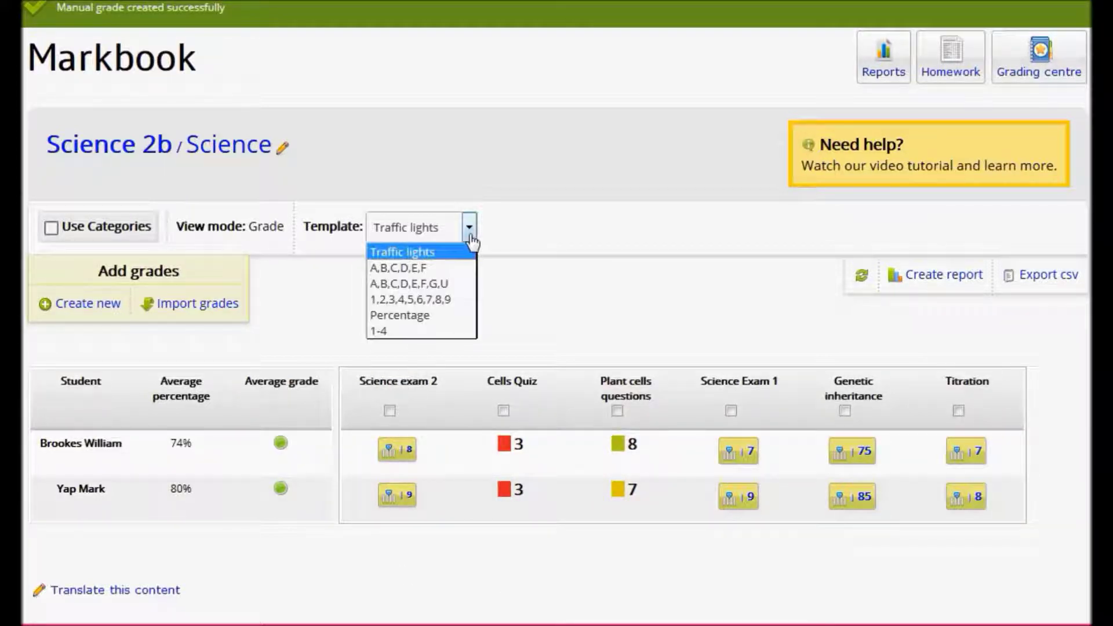
pyautogui.click(409, 299)
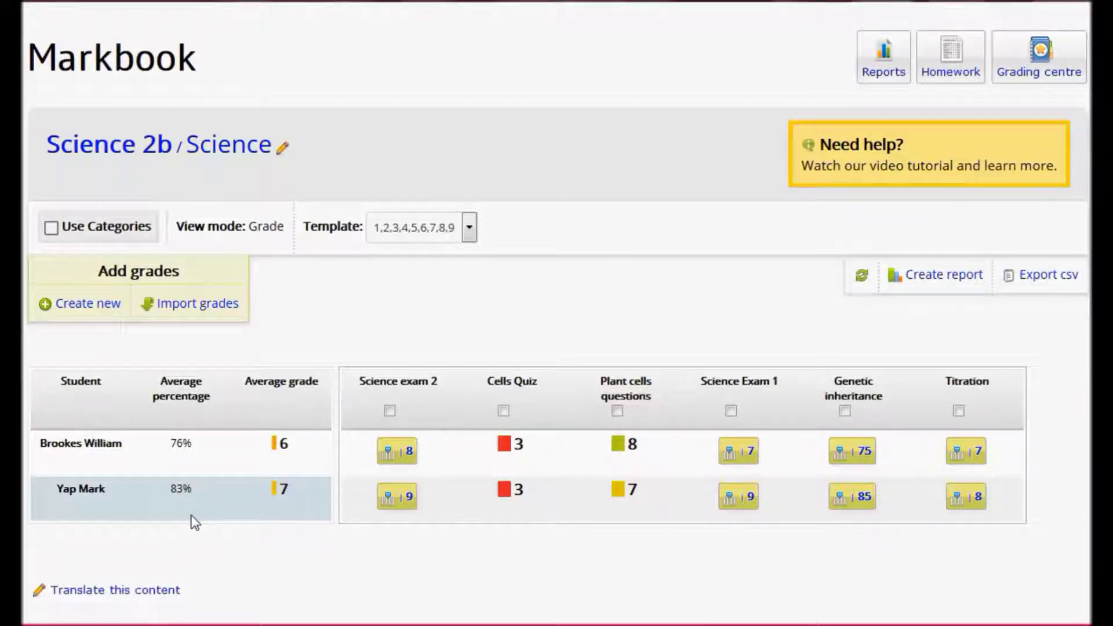
pyautogui.click(944, 275)
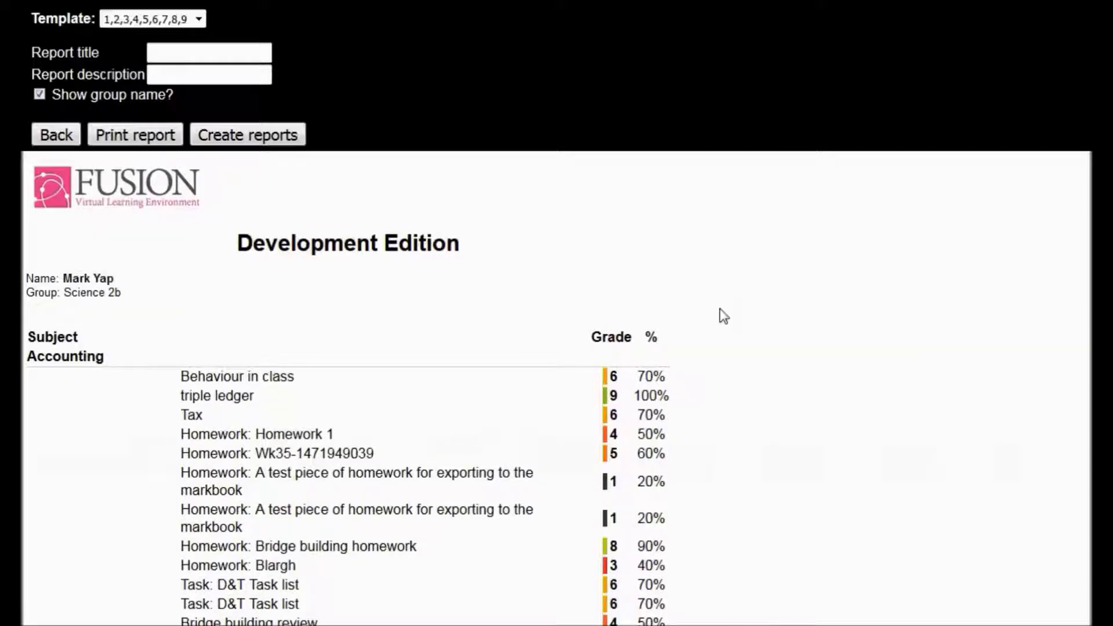
# Back in the markbook, filter it to the 26/05/2017–02/06/2017 date range
pyautogui.hotkey('alt', 'Left')
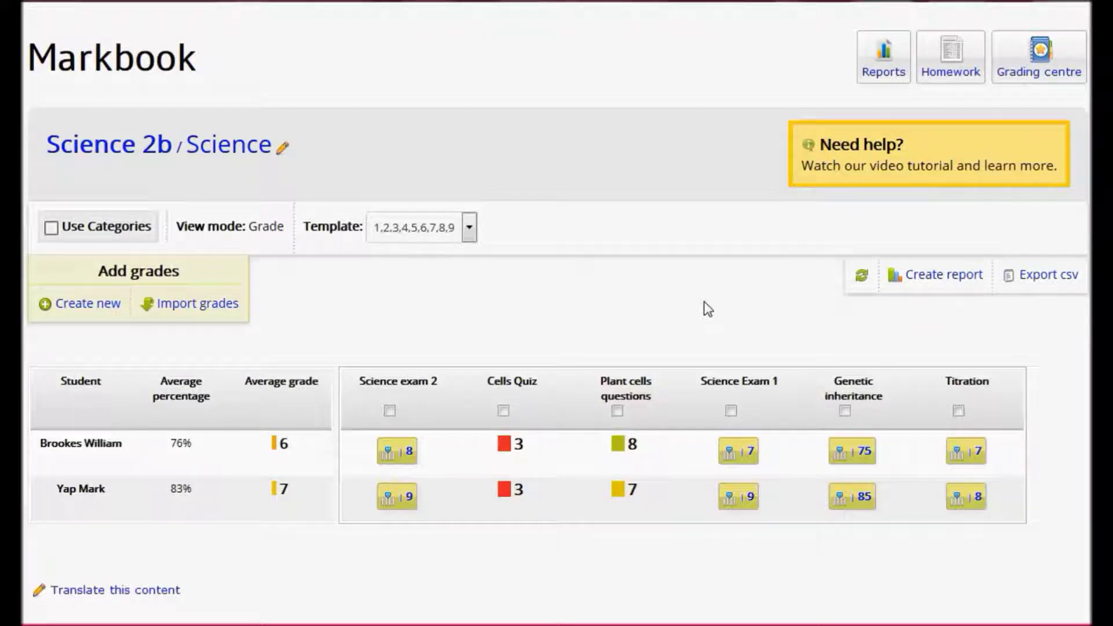
pyautogui.click(282, 150)
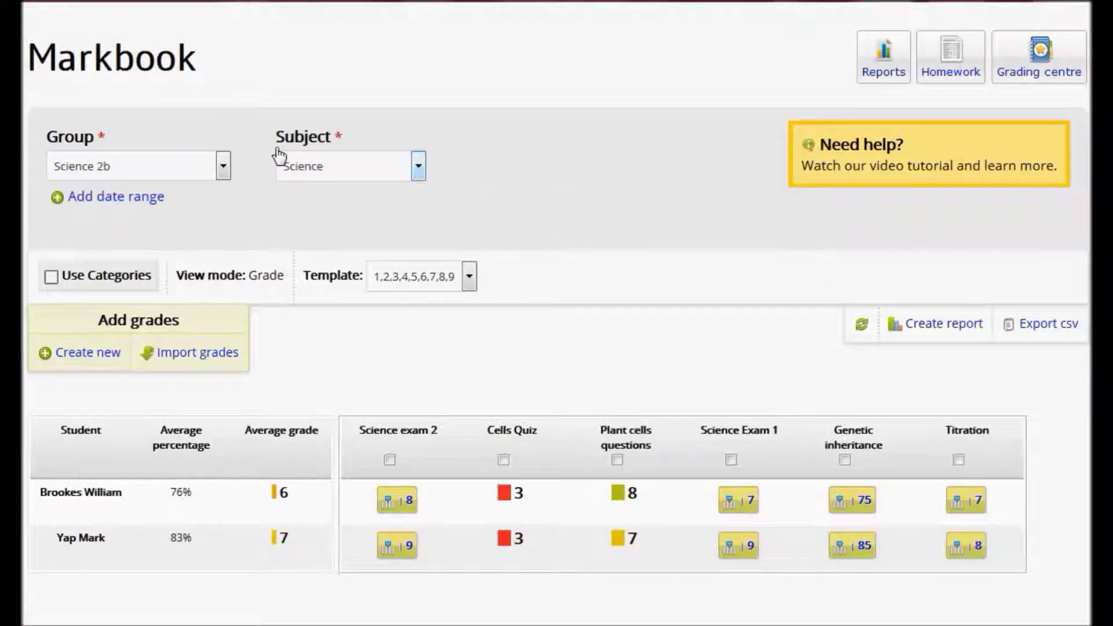
pyautogui.click(93, 198)
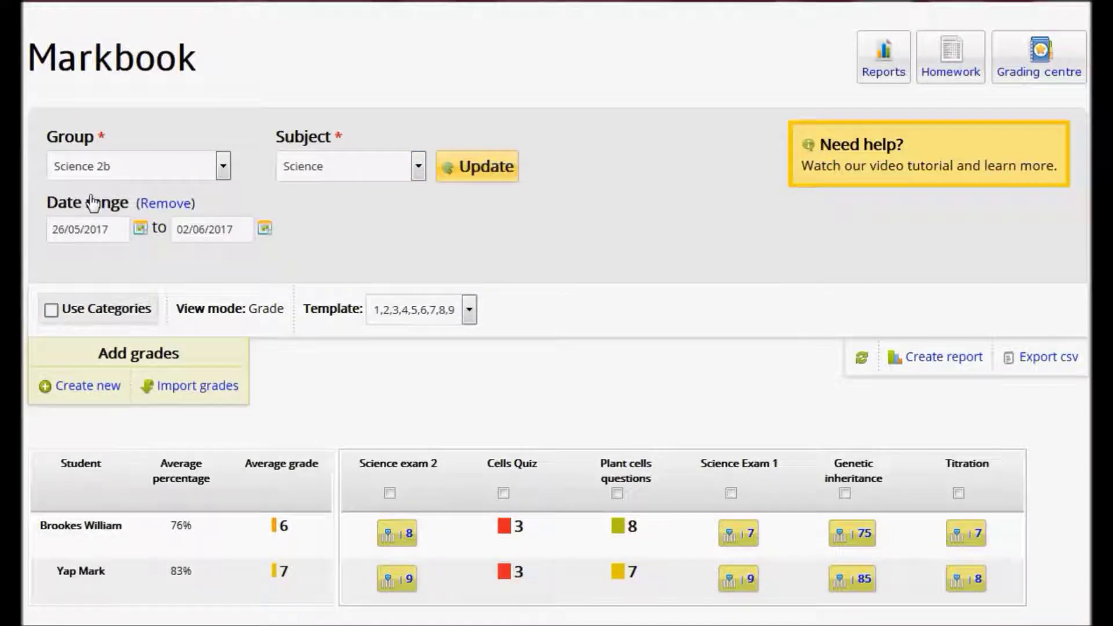
pyautogui.click(467, 167)
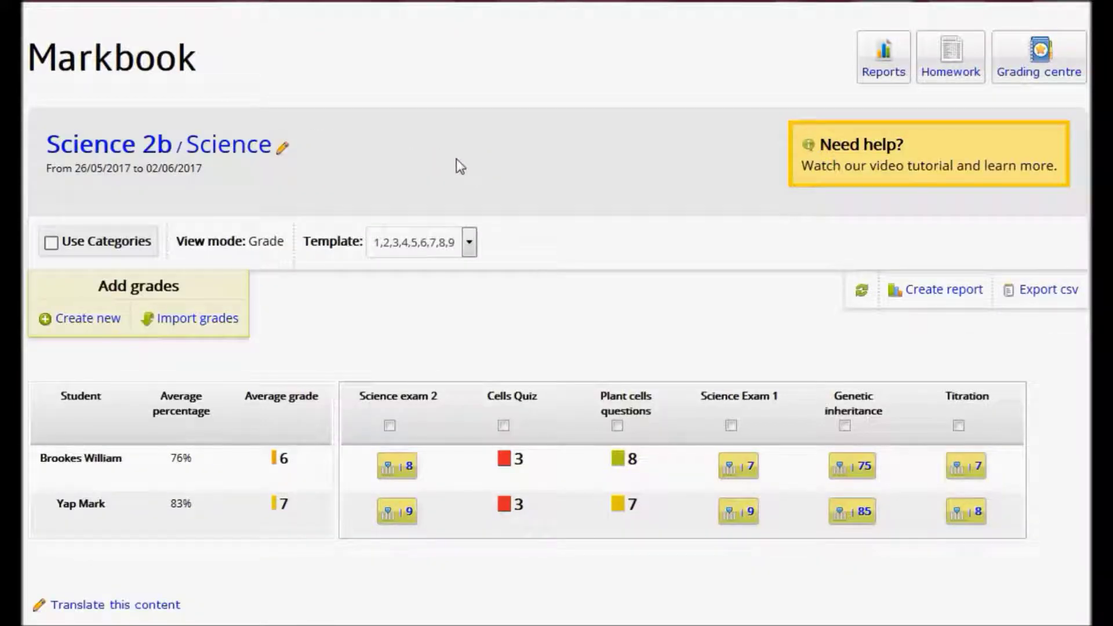
# Select Science exam 2 and Science Exam 1 and create a report of them
pyautogui.click(390, 425)
pyautogui.click(731, 426)
pyautogui.click(942, 290)
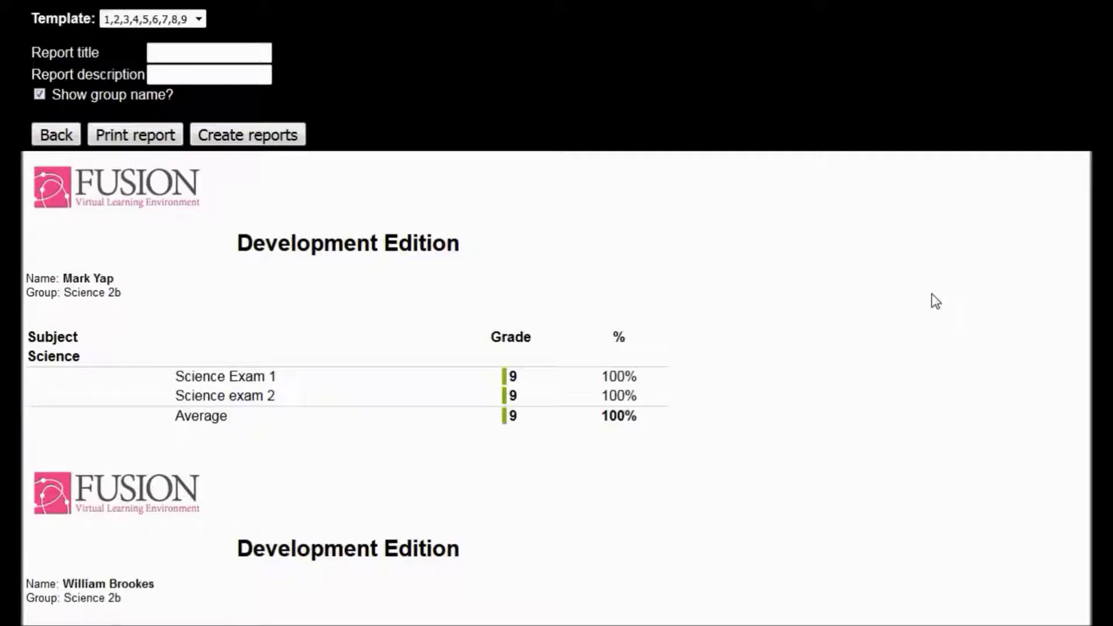
# Scroll through the report preview, cancel printing, and return to the markbook
pyautogui.scroll(-3, 934, 298)
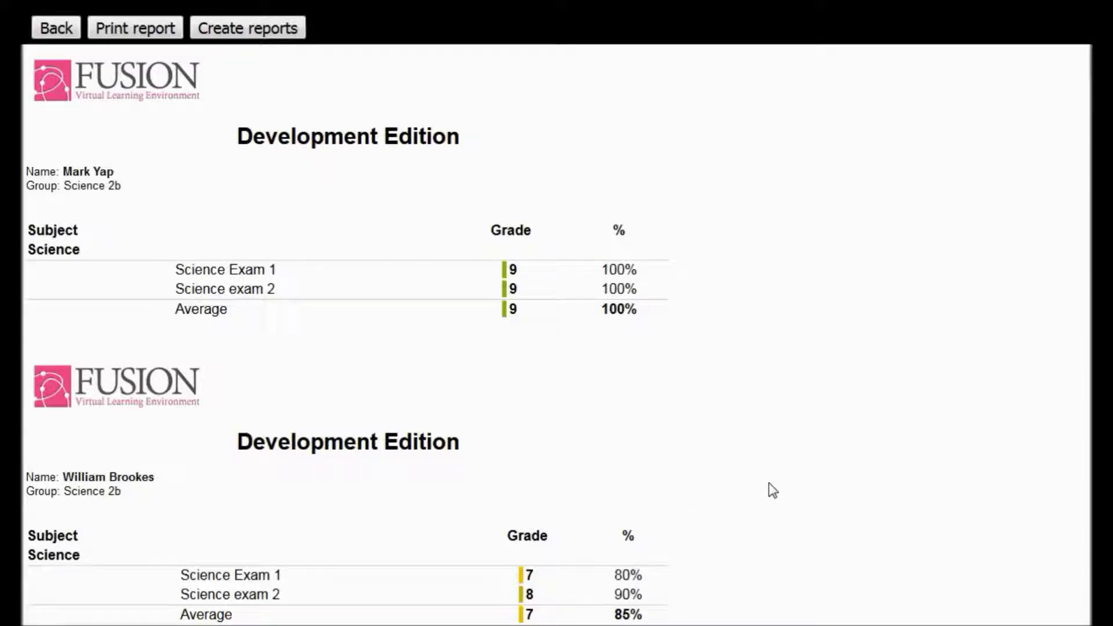
pyautogui.scroll(3, 769, 484)
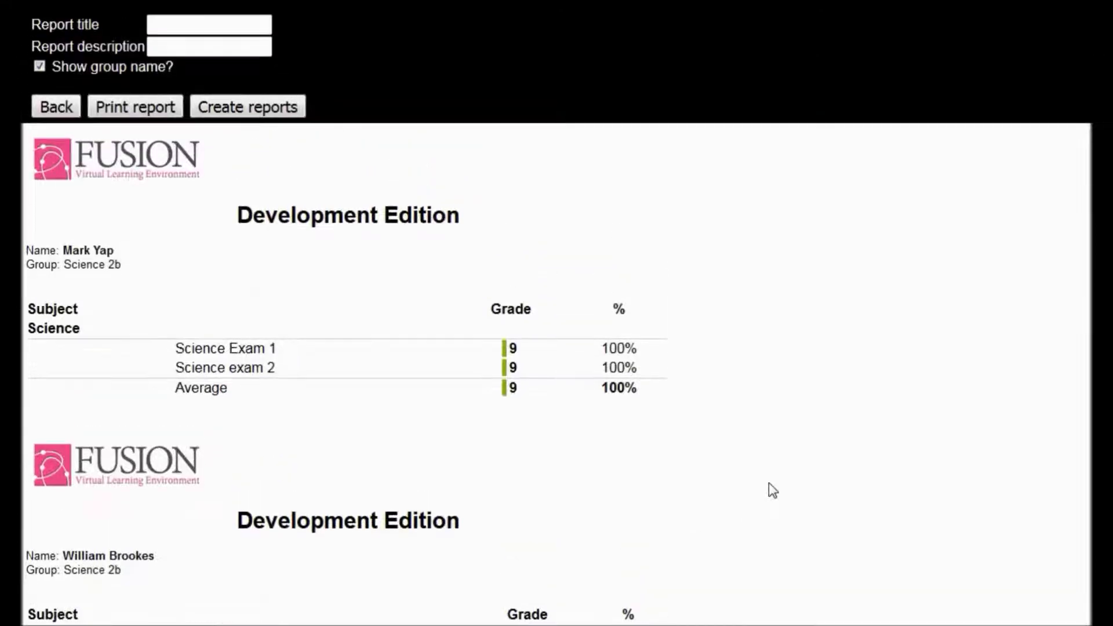
pyautogui.click(160, 134)
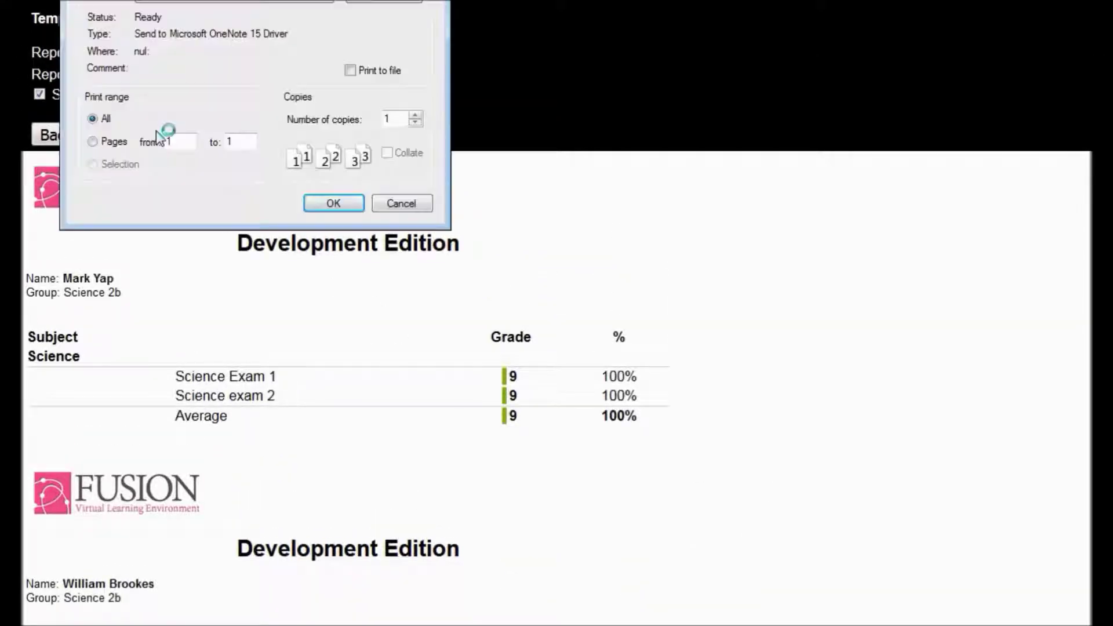
pyautogui.click(385, 201)
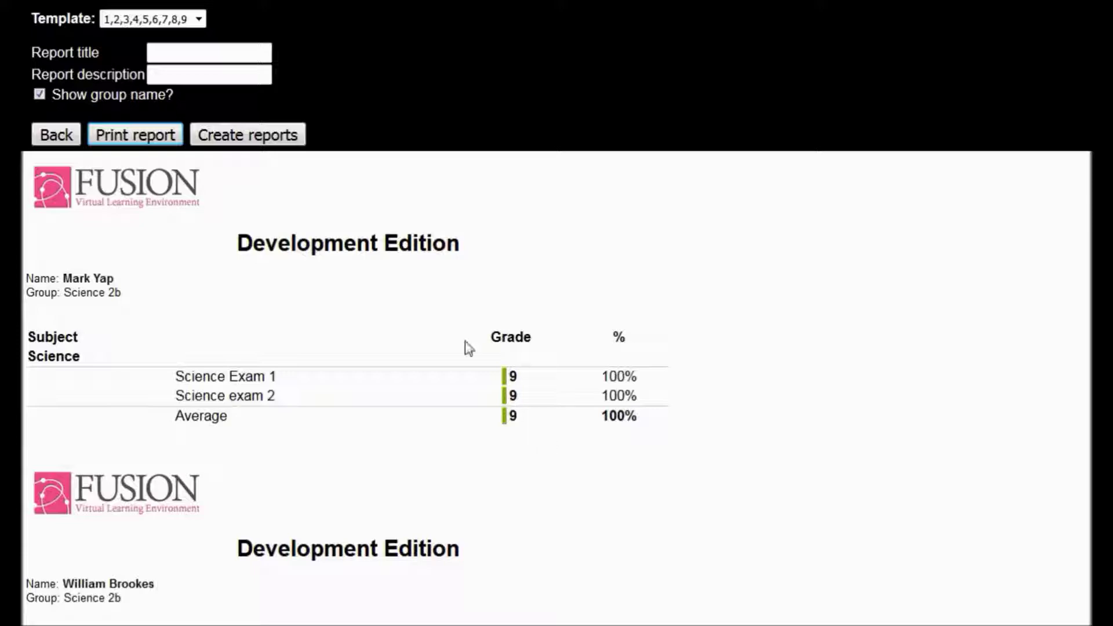
pyautogui.click(55, 136)
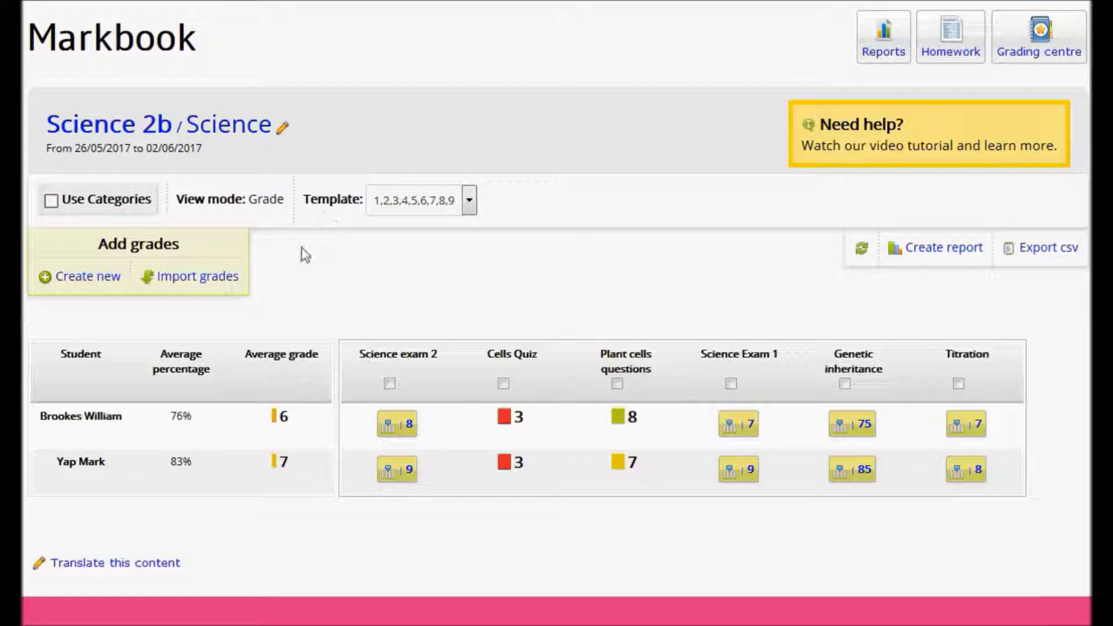
# Switch on category weighting for the Science 2b markbook and tick Module assessment
pyautogui.moveTo(726, 394)
pyautogui.click(51, 200)
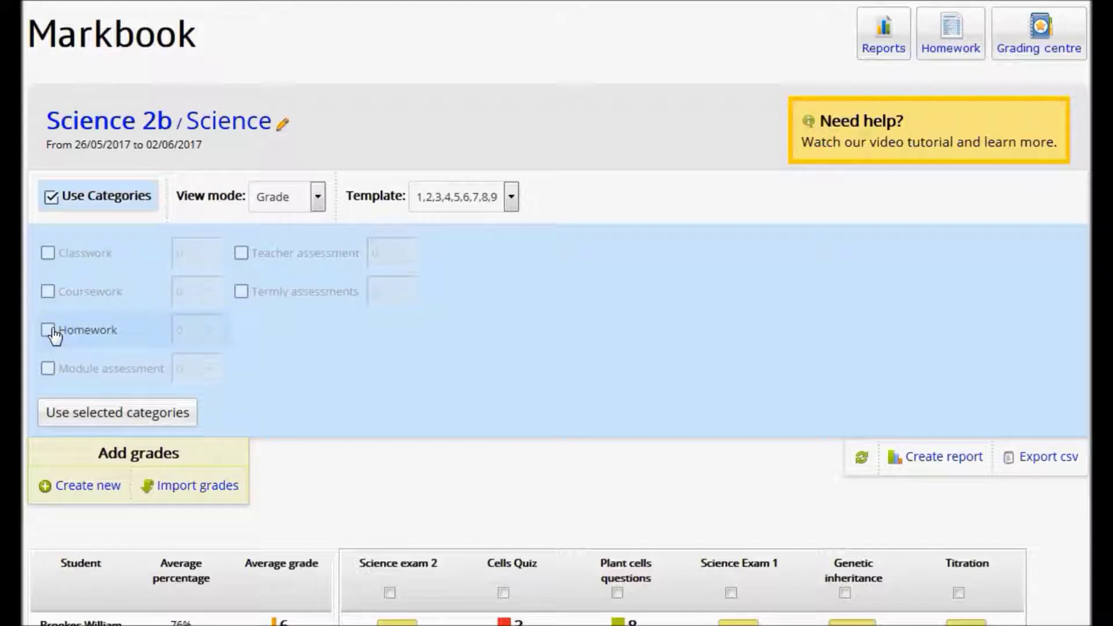
pyautogui.click(48, 369)
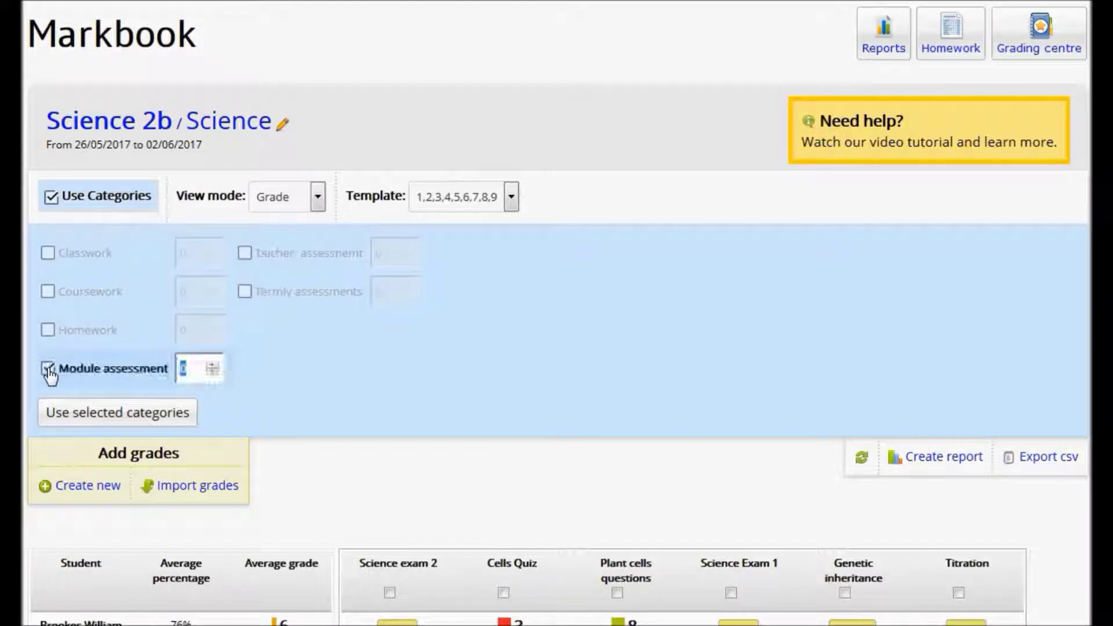
# Add Coursework, weight it 40 against Module assessment's 60, and apply the selected categories
pyautogui.click(49, 292)
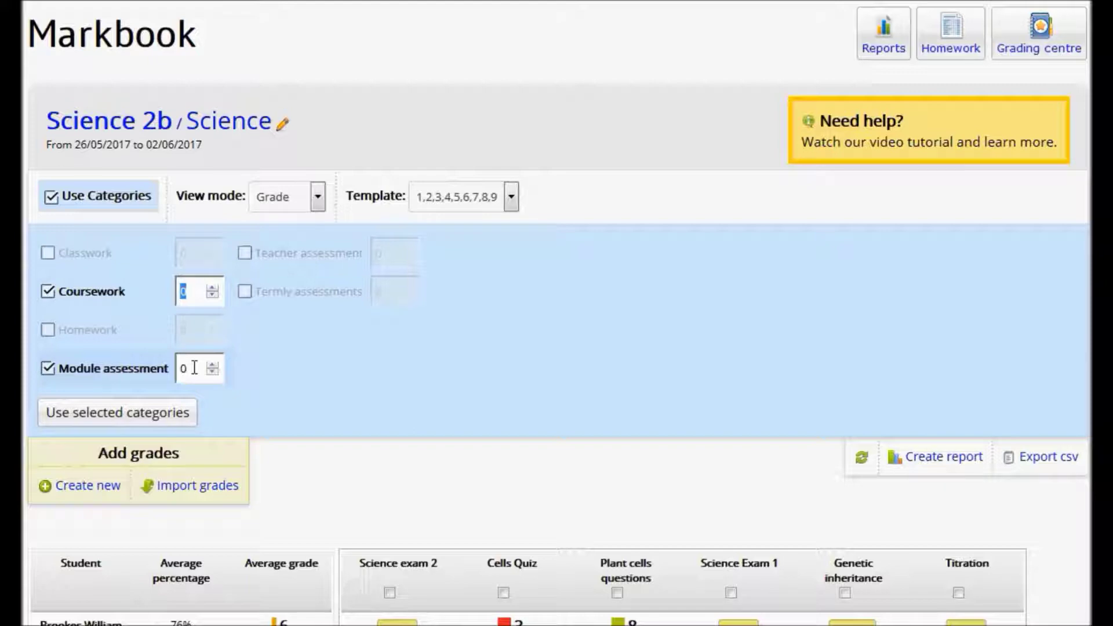
pyautogui.write('40')
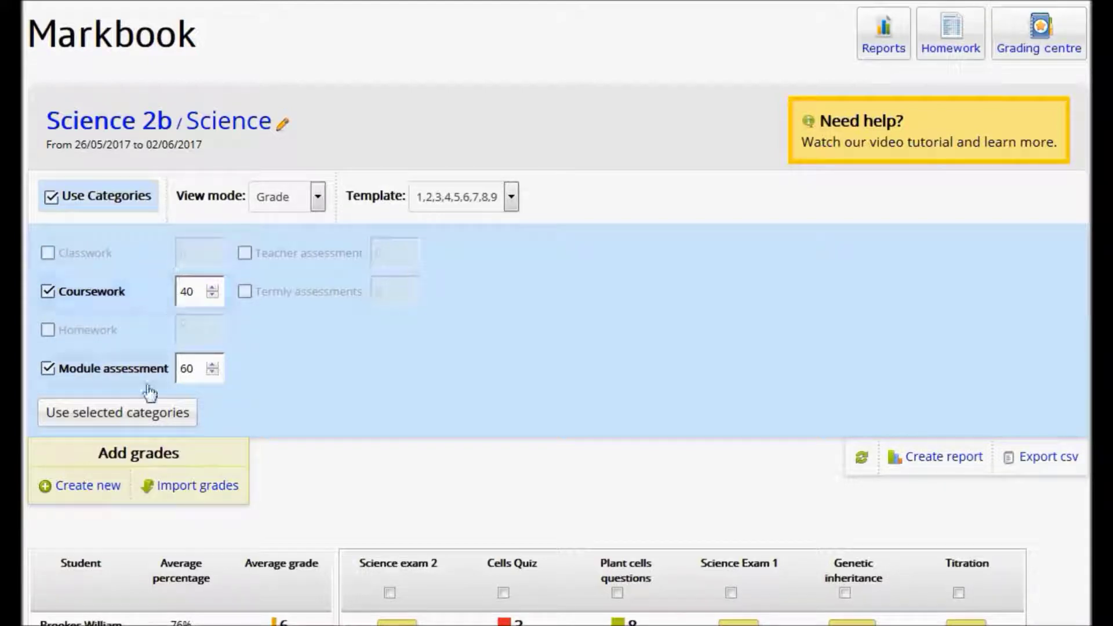
pyautogui.click(123, 415)
pyautogui.scroll(-5, 541, 372)
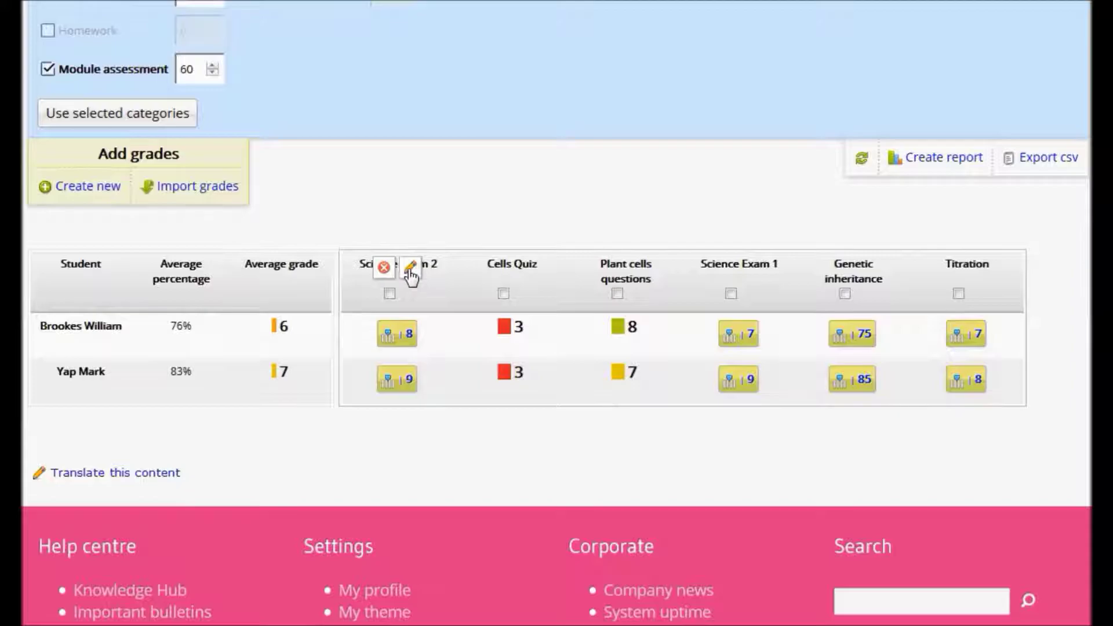
pyautogui.click(407, 269)
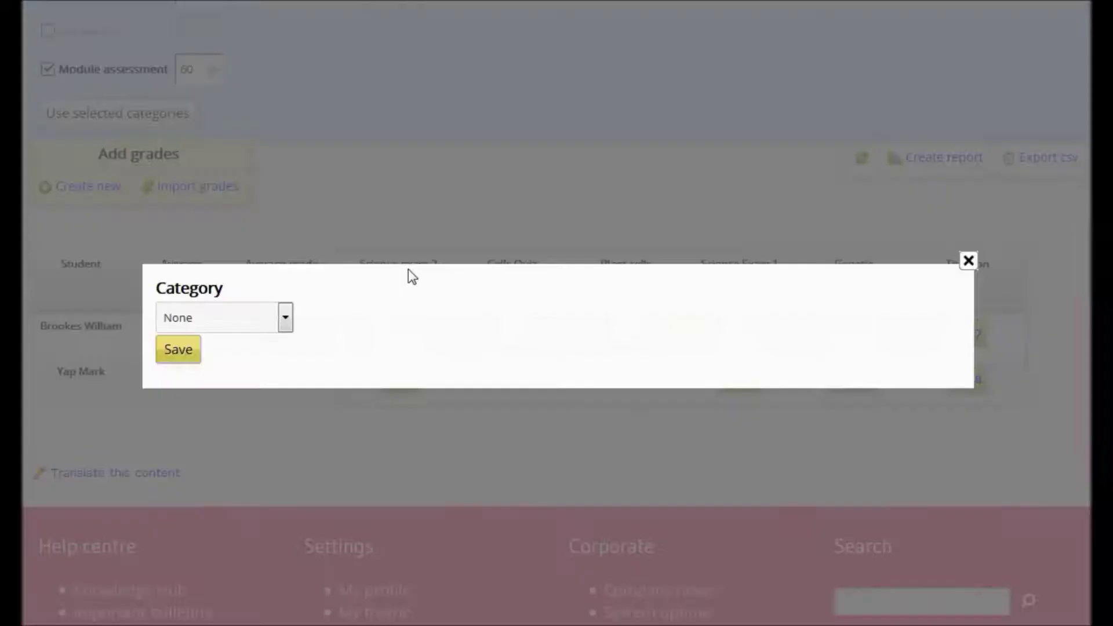
# Assign Science exam 2 to the Module assessment category and save it
pyautogui.click(285, 320)
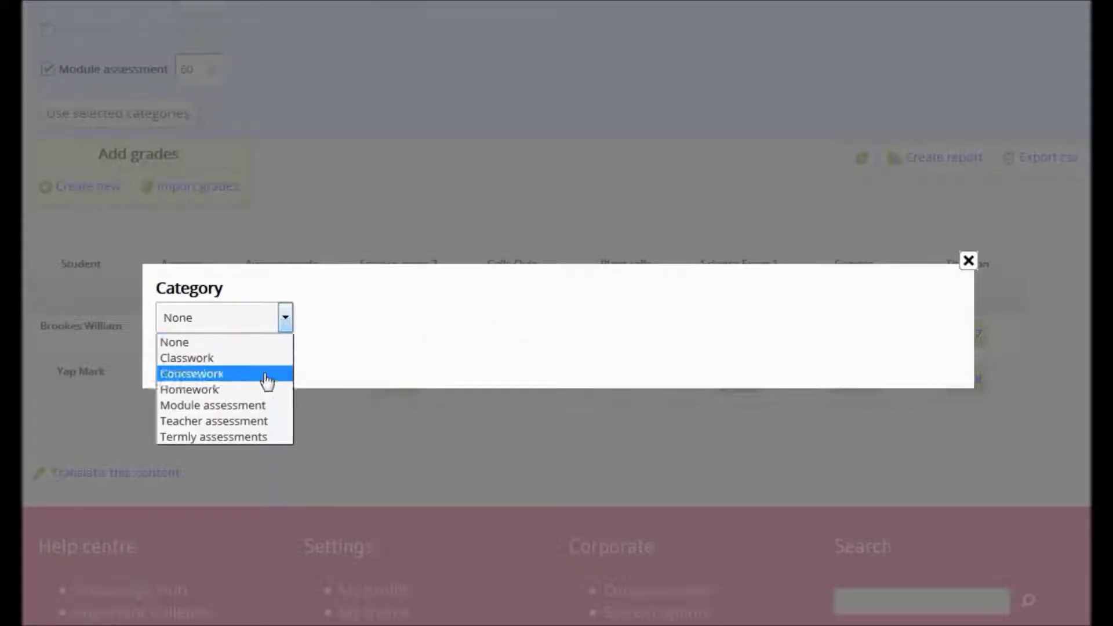
pyautogui.click(258, 406)
pyautogui.click(180, 352)
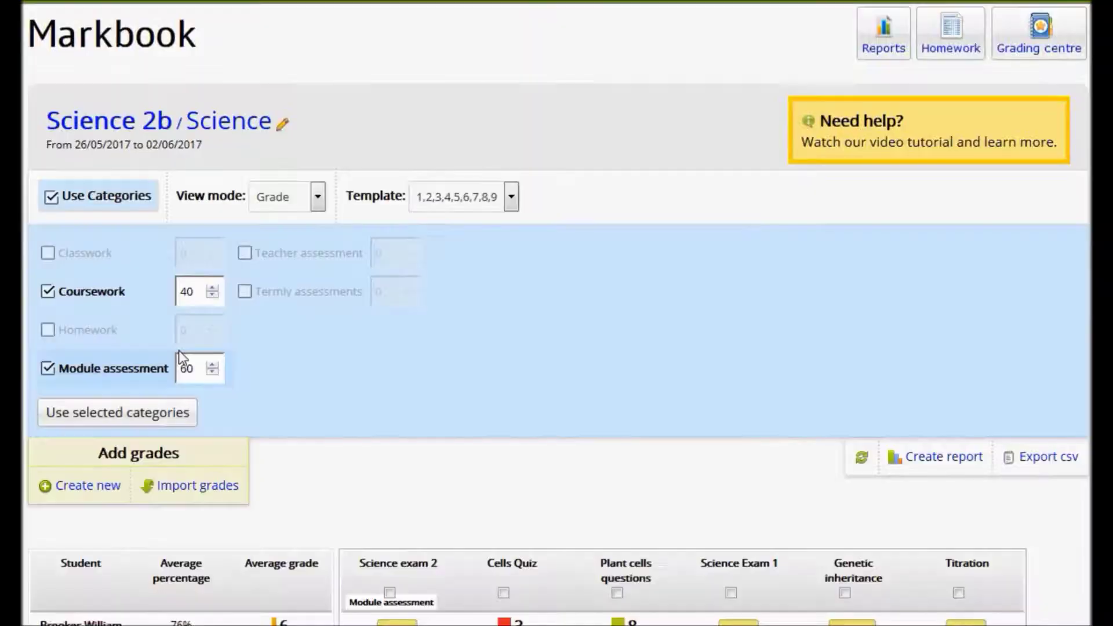
pyautogui.scroll(-1, 483, 409)
pyautogui.scroll(-1, 483, 410)
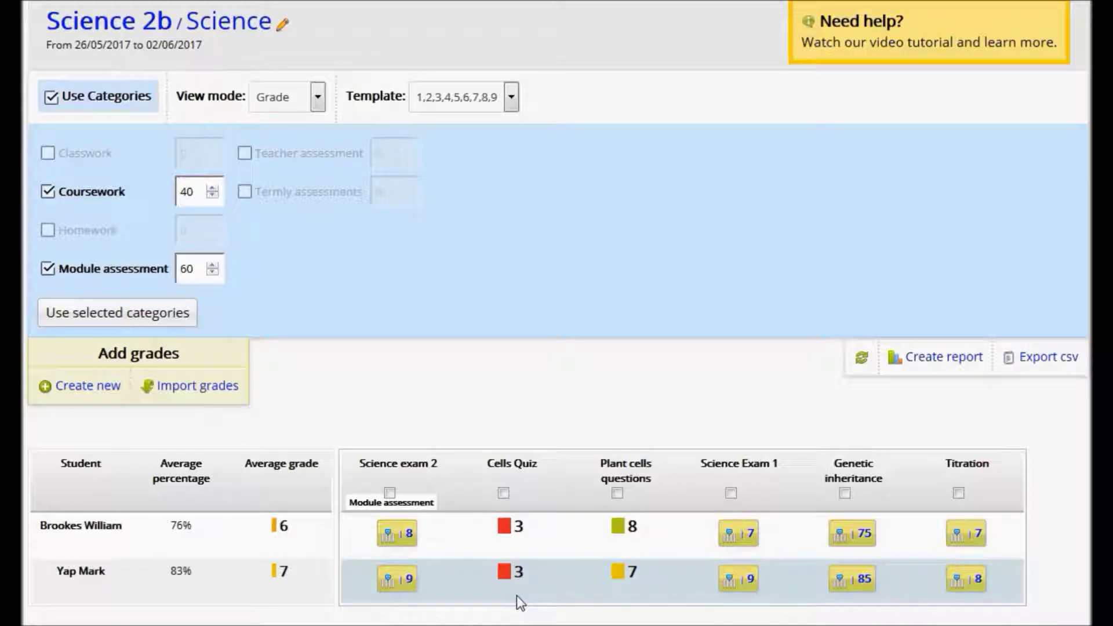
pyautogui.scroll(1, 566, 402)
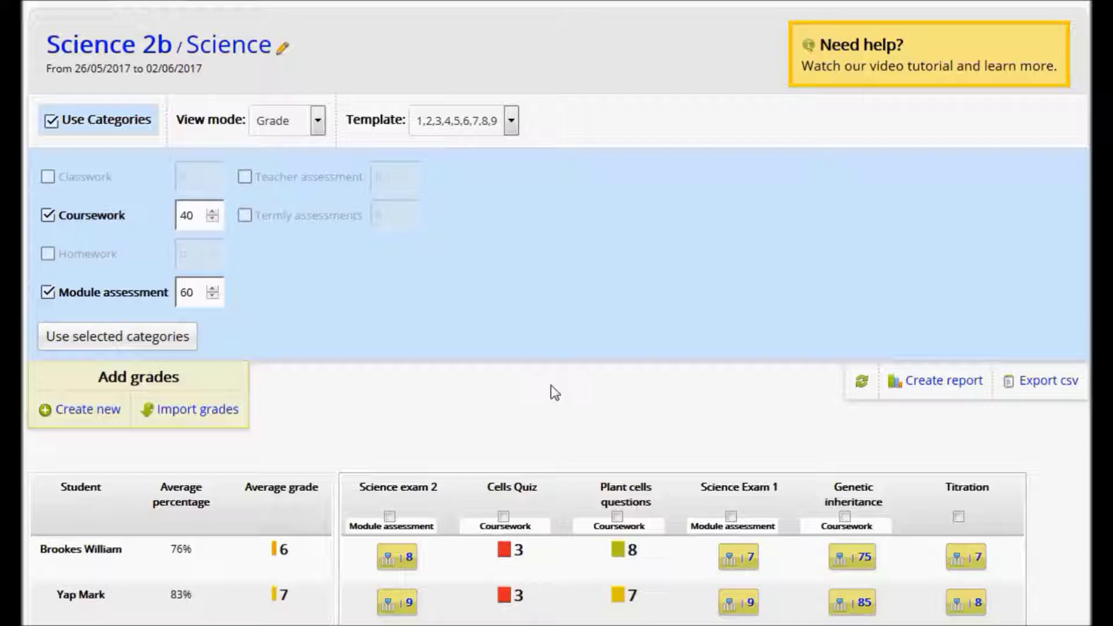
pyautogui.click(317, 120)
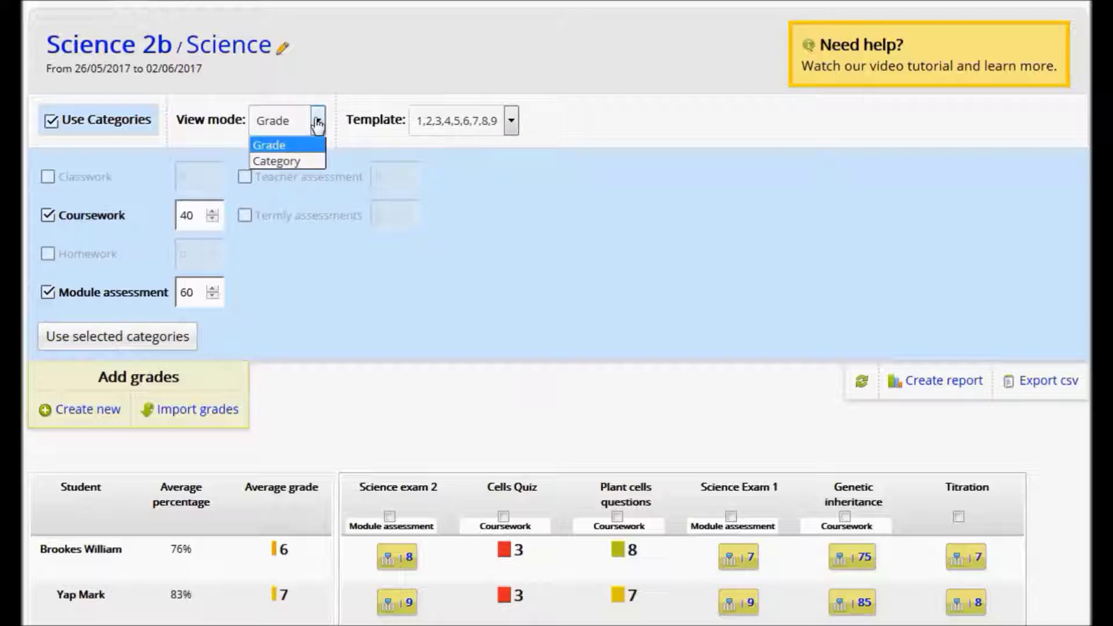
# Show the markbook in Category view to review Coursework and Module assessment totals
pyautogui.click(297, 161)
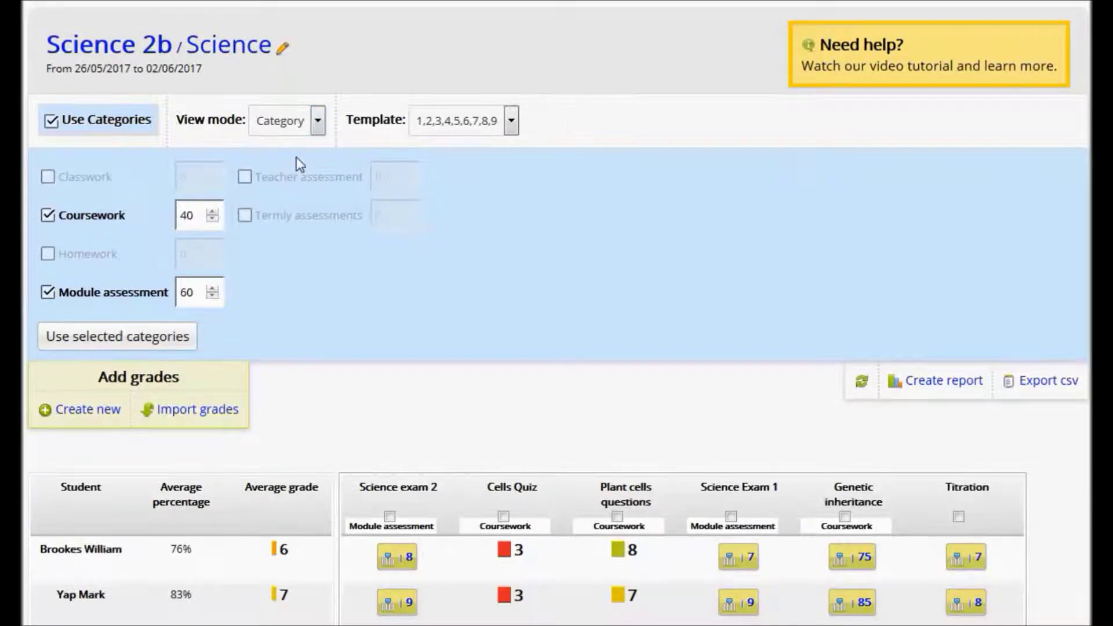
pyautogui.scroll(-2, 582, 221)
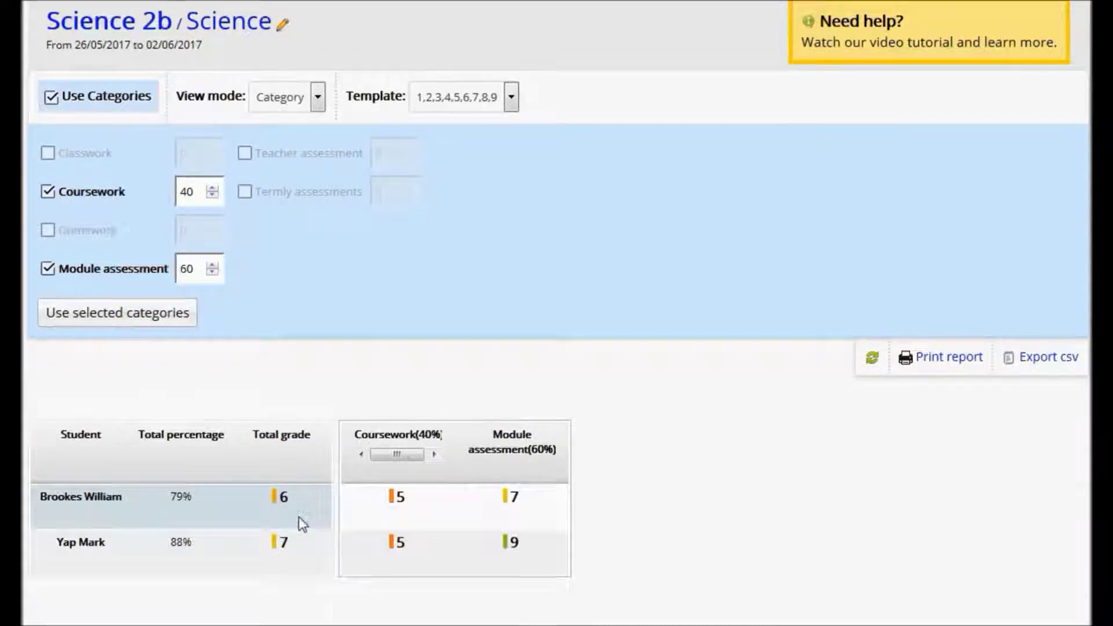
pyautogui.scroll(2, 674, 334)
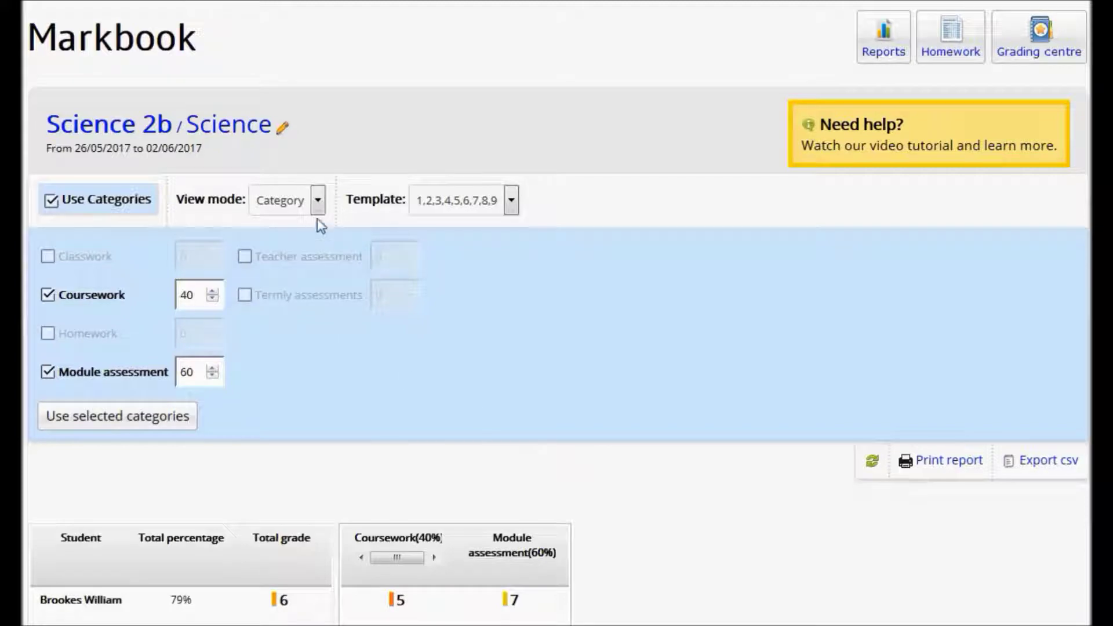
pyautogui.click(317, 200)
# Return to Grade view and check the weighted averages of 76% (grade 6) and 83% (grade 7)
pyautogui.click(272, 224)
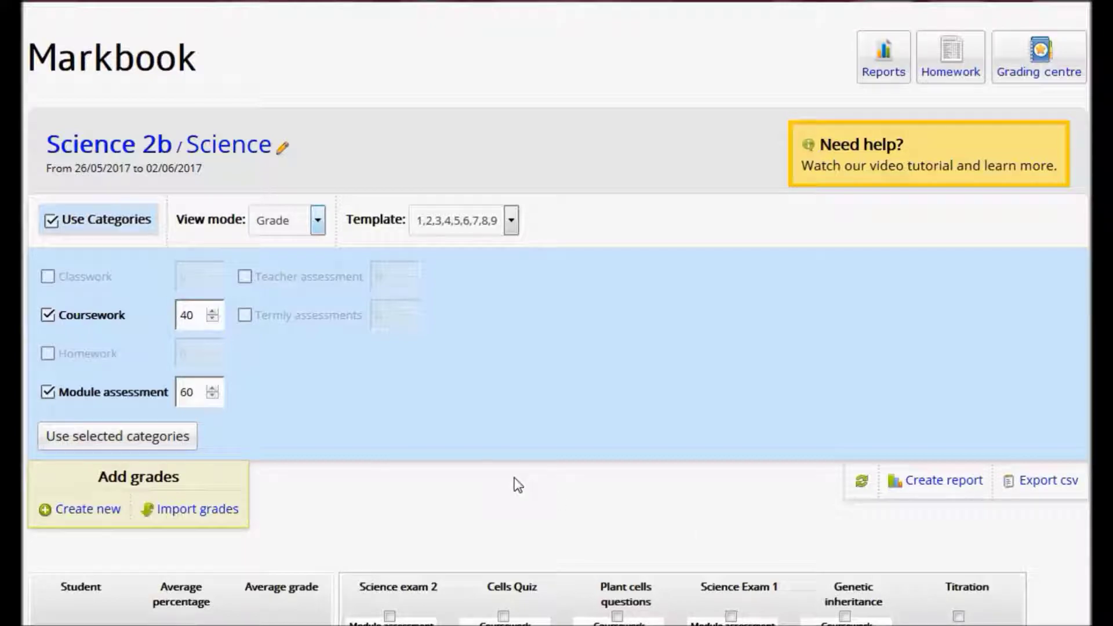
pyautogui.scroll(-5, 518, 485)
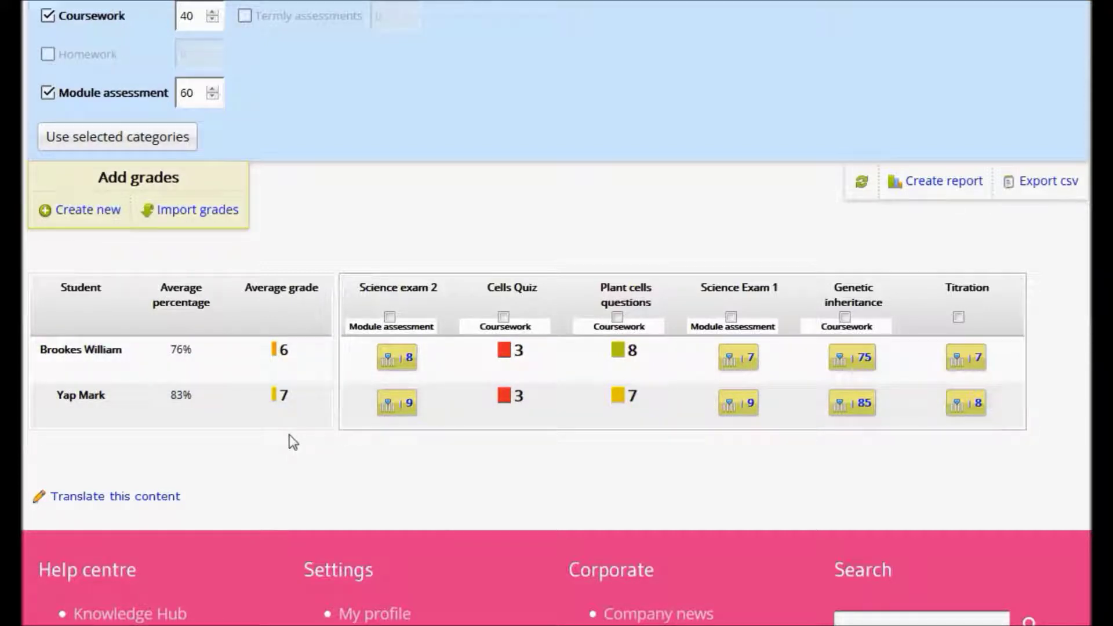
pyautogui.scroll(7, 293, 442)
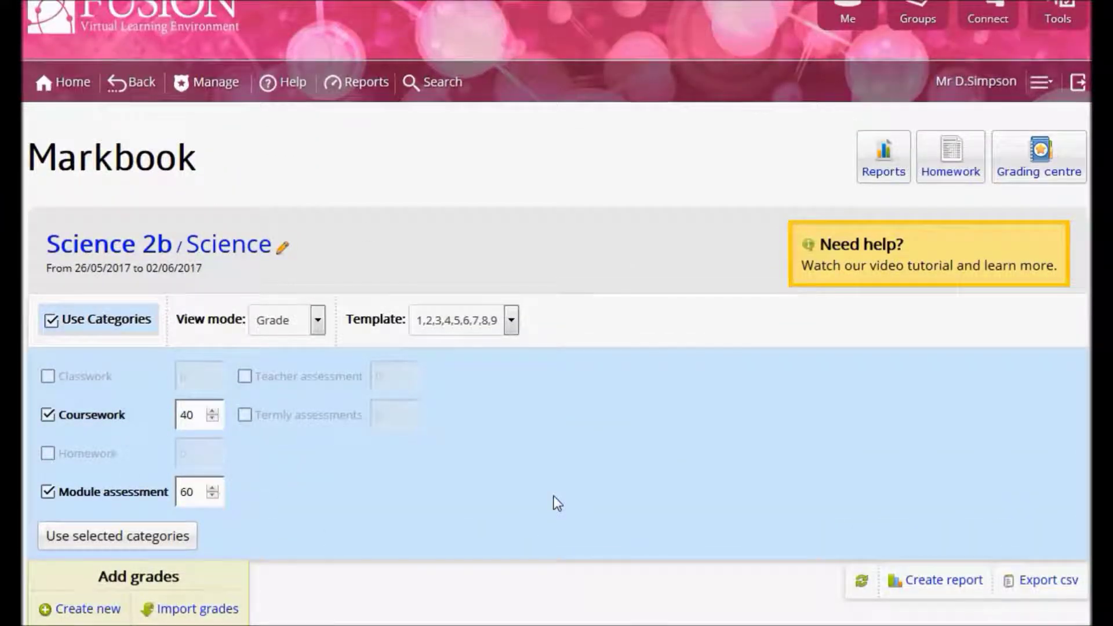
pyautogui.scroll(-3, 554, 496)
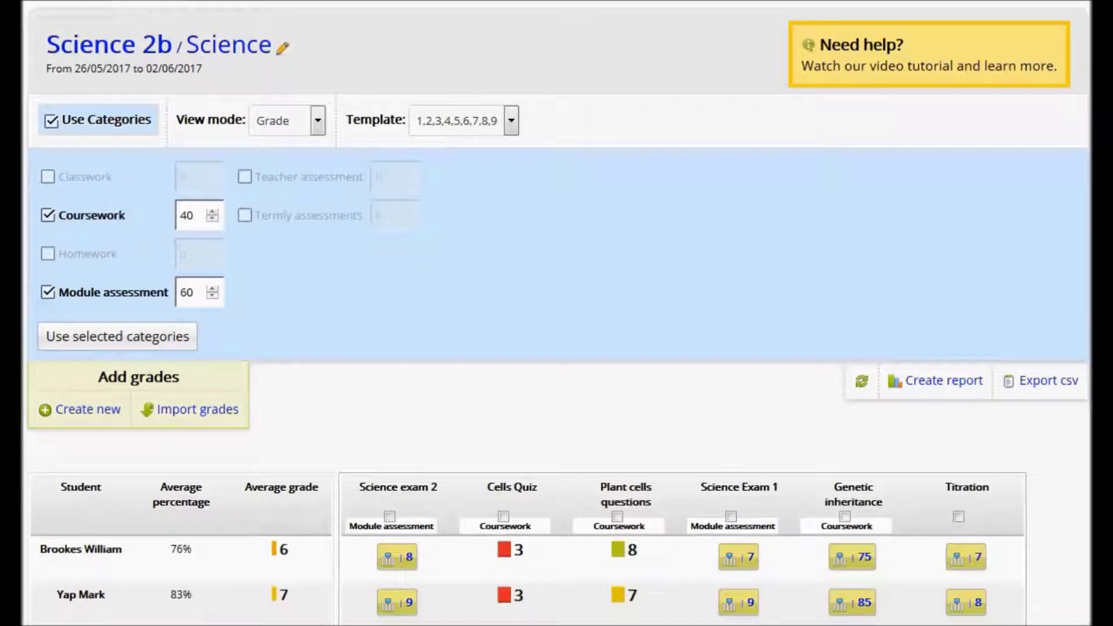